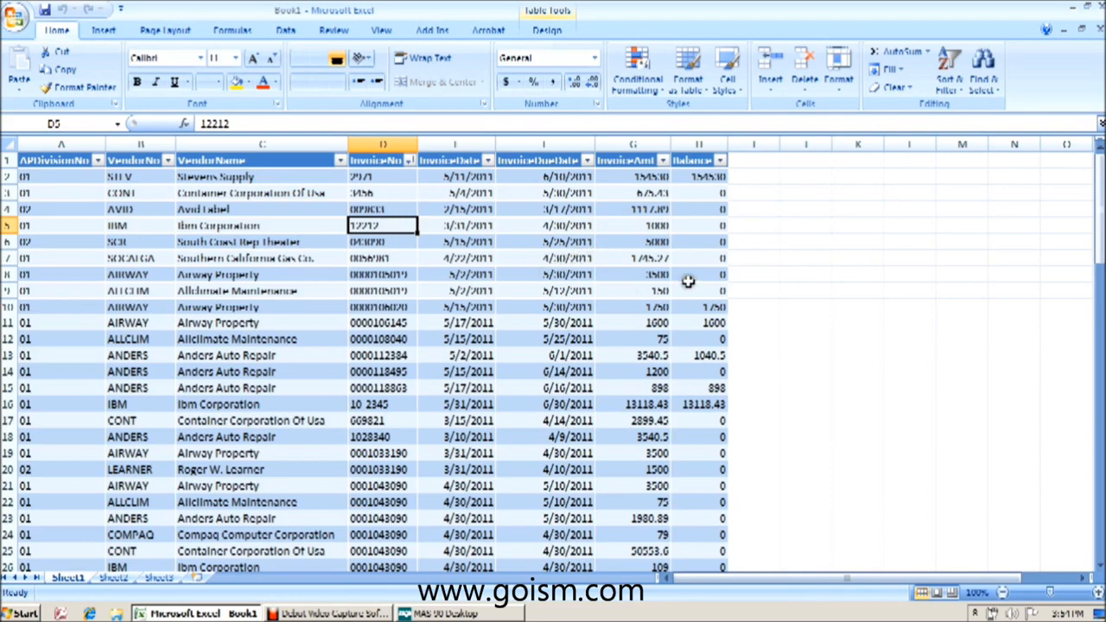
Filter the Balance column to exclude invoices whose balance is 0.
click(619, 300)
scroll(619, 299, down, 2)
scroll(620, 299, down, 5)
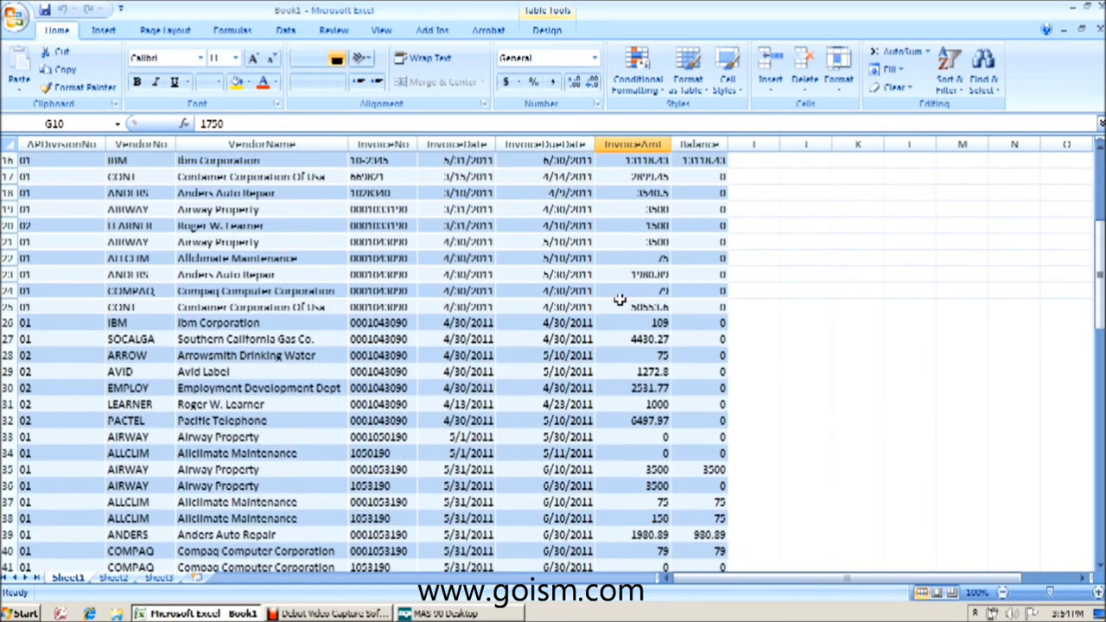
scroll(617, 301, up, 10)
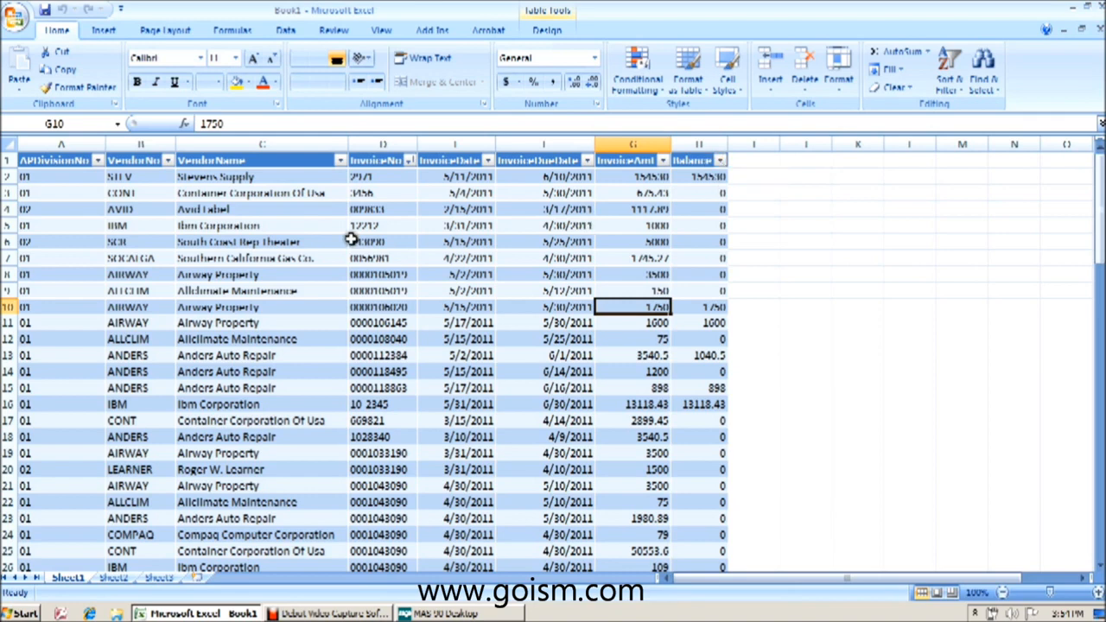
click(721, 162)
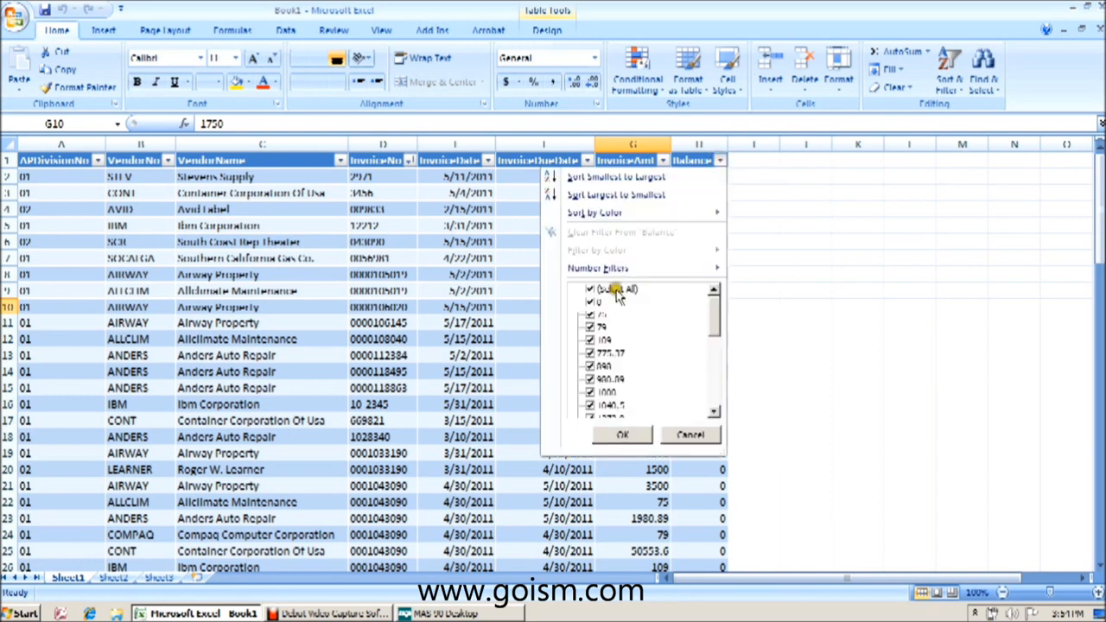
click(593, 301)
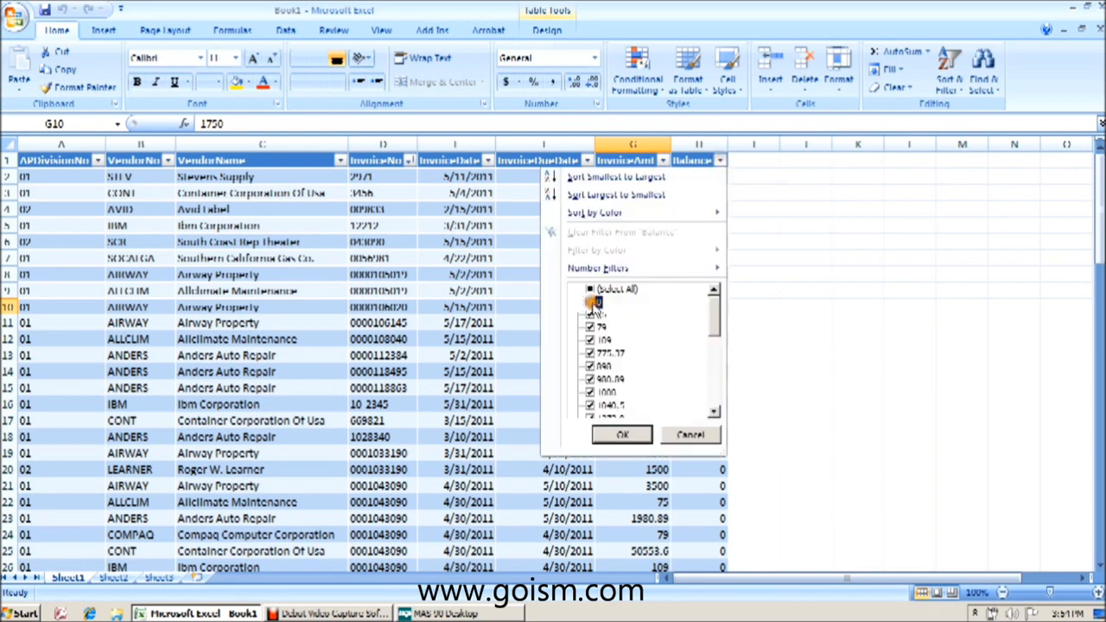
click(623, 435)
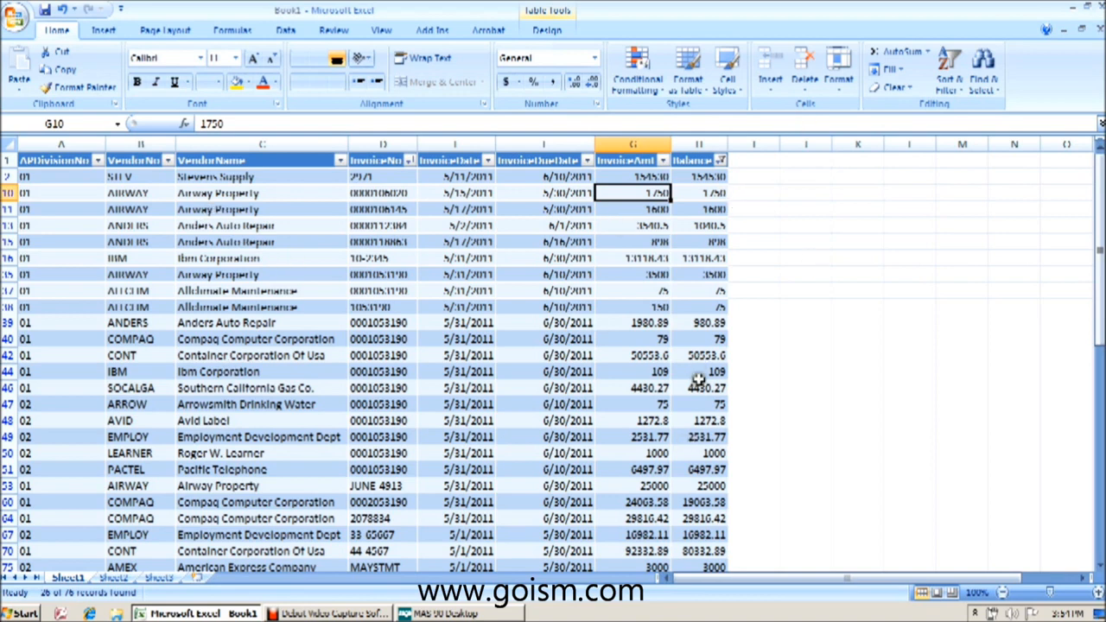
Add an AutoSum total below the Balance column in H78 and format it with the comma style.
scroll(707, 322, down, 2)
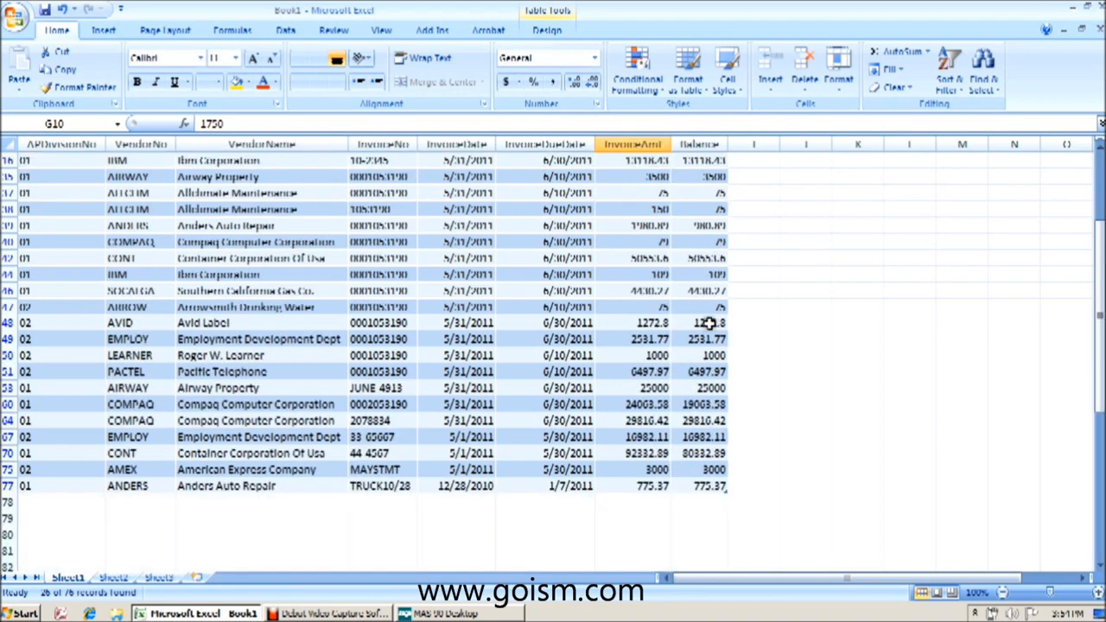
click(707, 499)
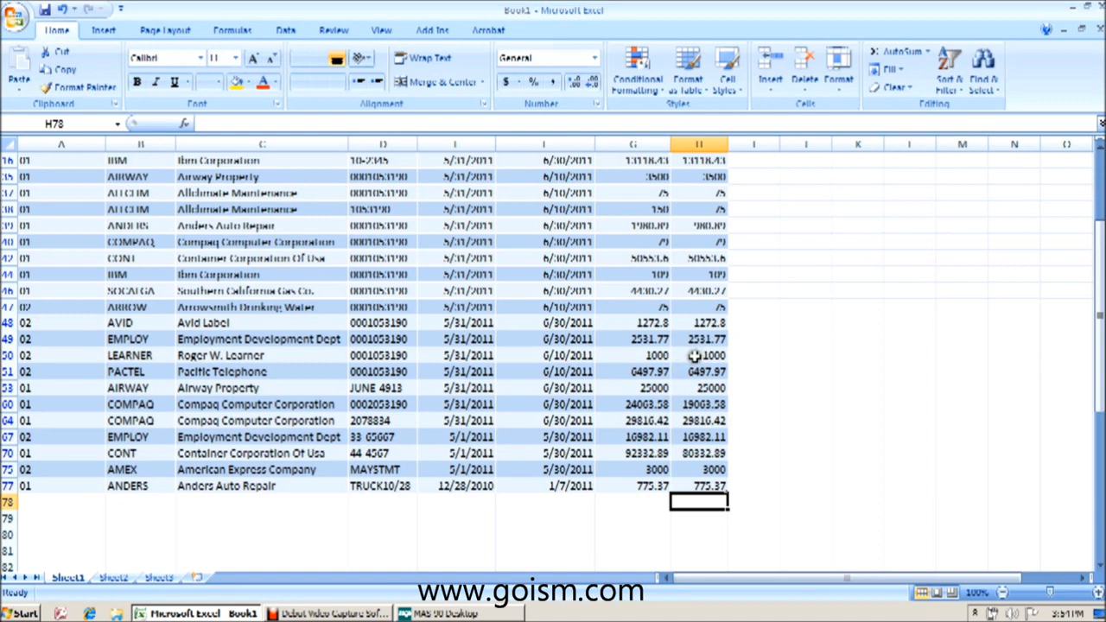
click(893, 55)
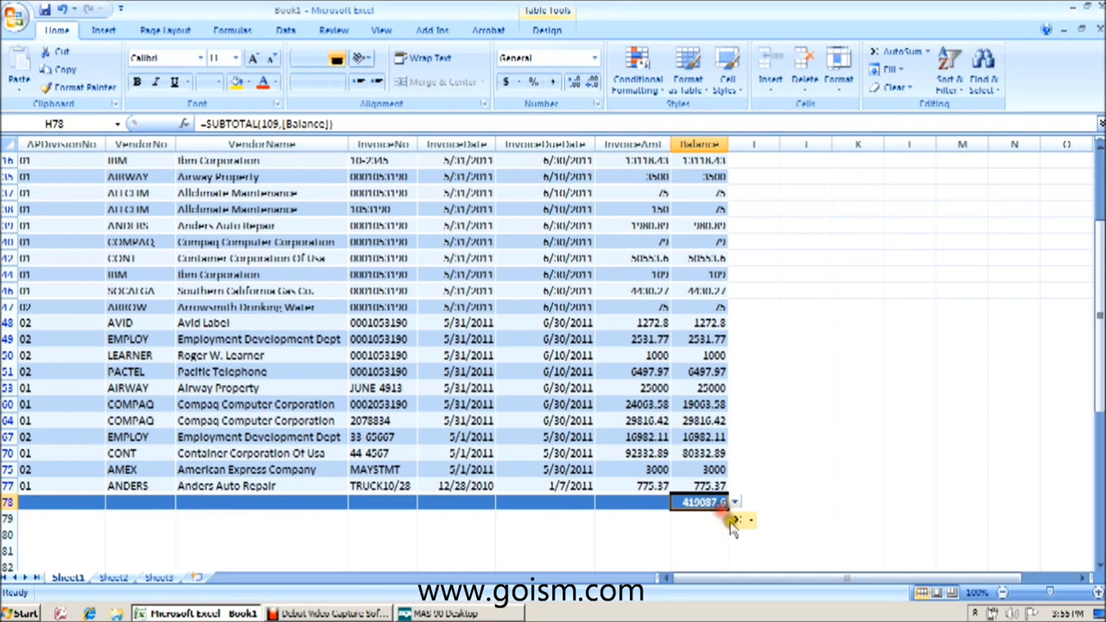
click(557, 81)
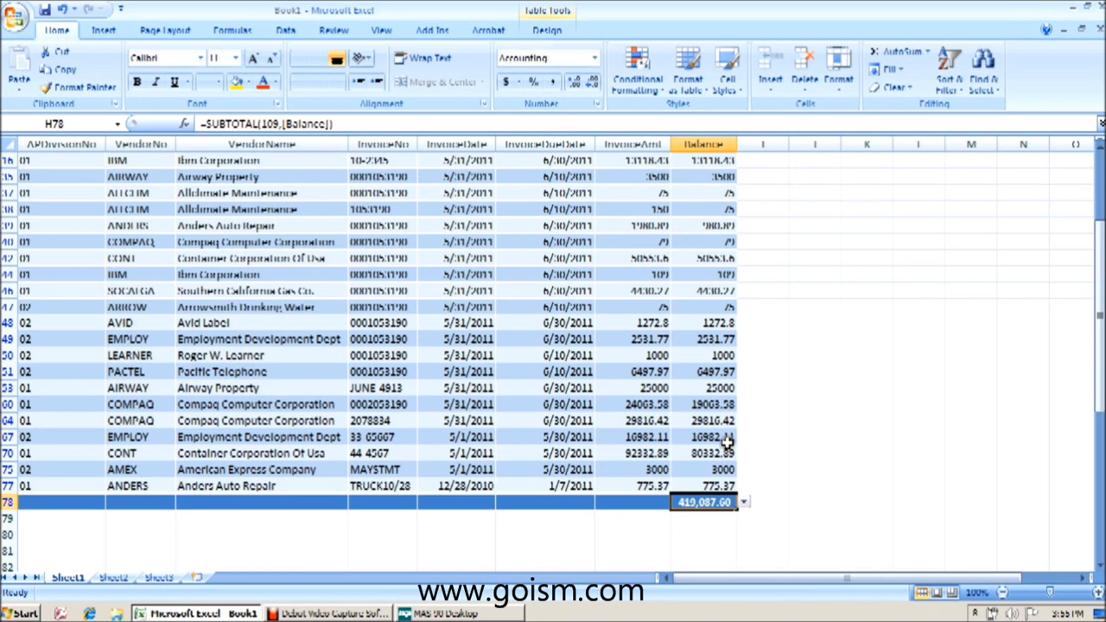
Add a "Number of Days Outstanding" column heading in I1 and widen the column to fit it.
scroll(729, 442, up, 2)
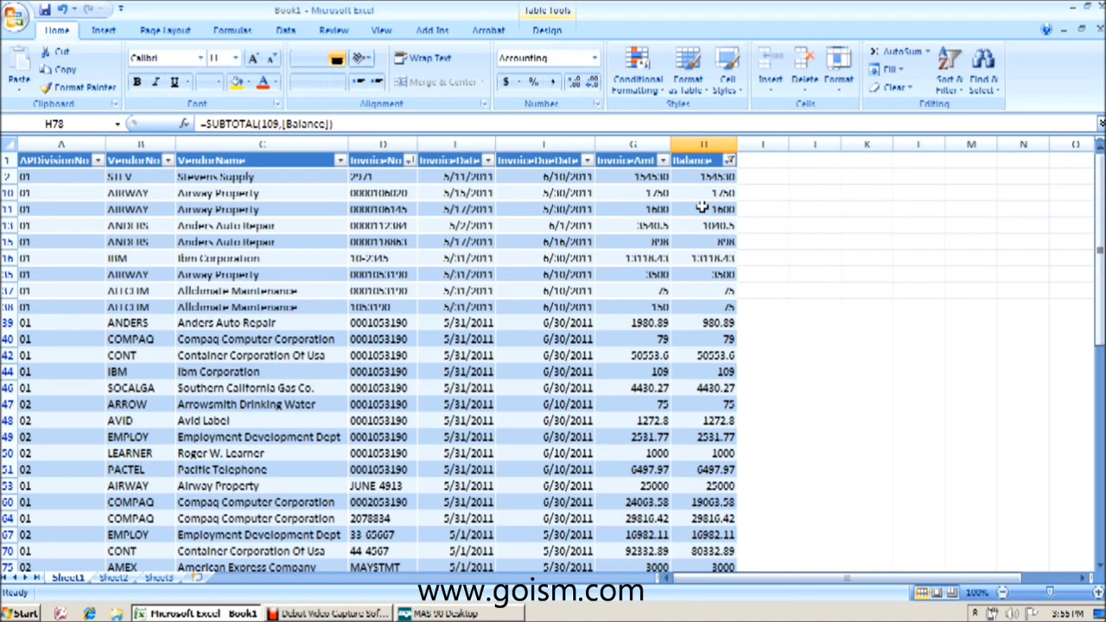
click(755, 160)
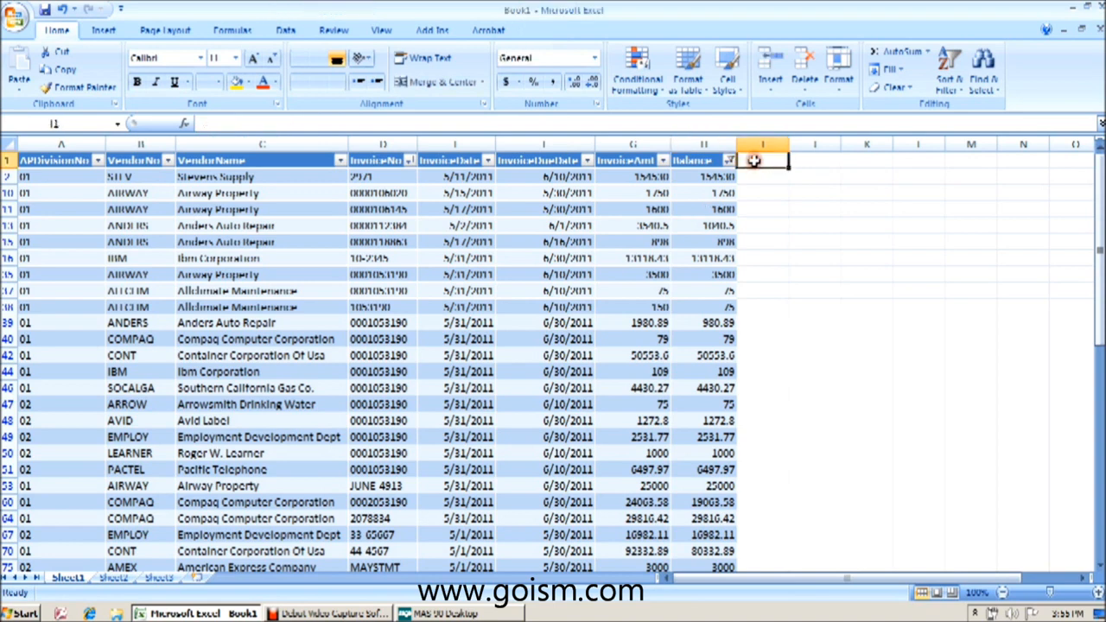
text(Number)
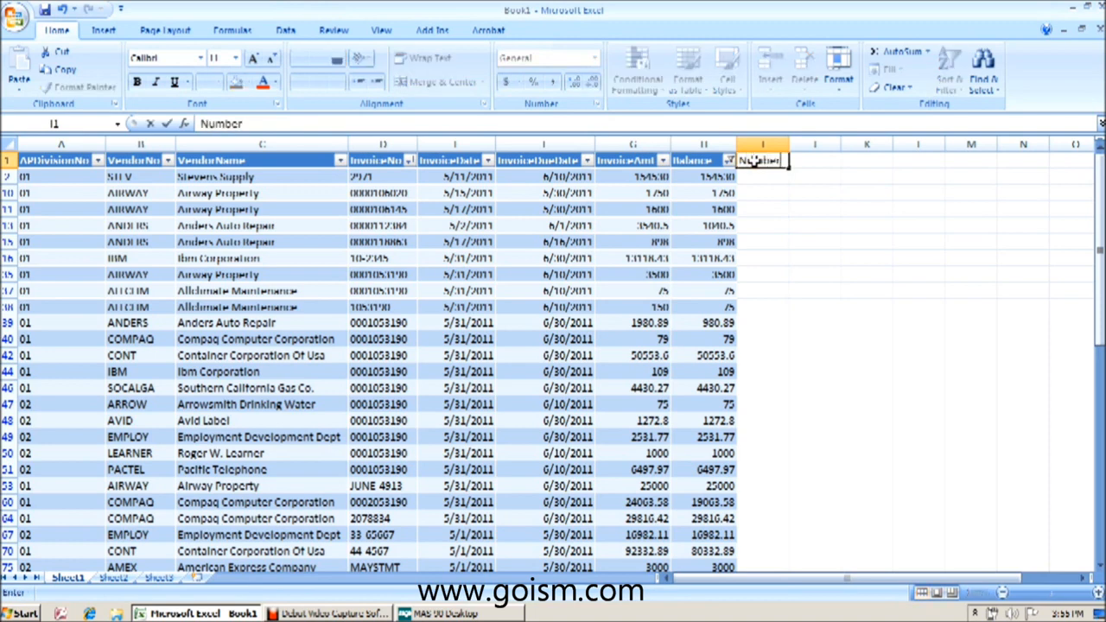
text( of Days Ou)
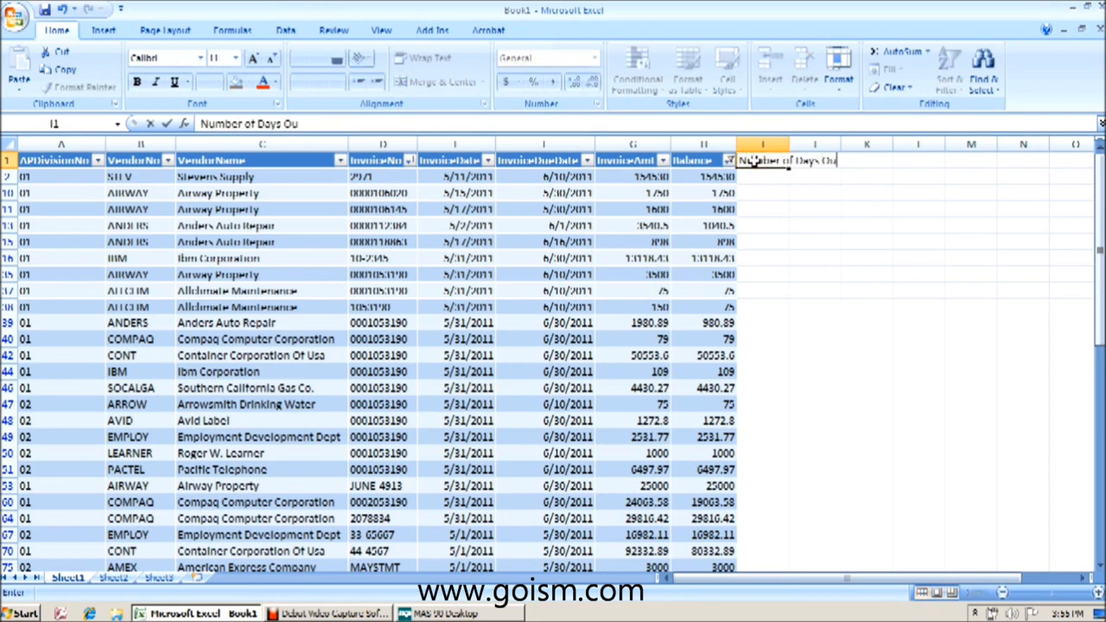
text(tstanding)
key(Return)
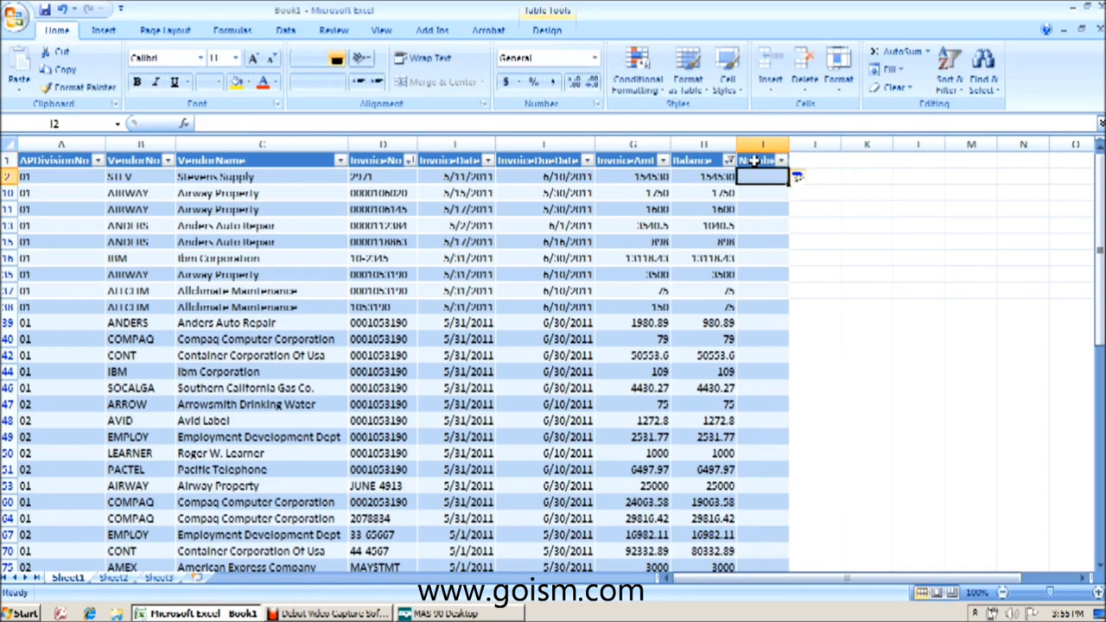
drag(789, 145, 897, 145)
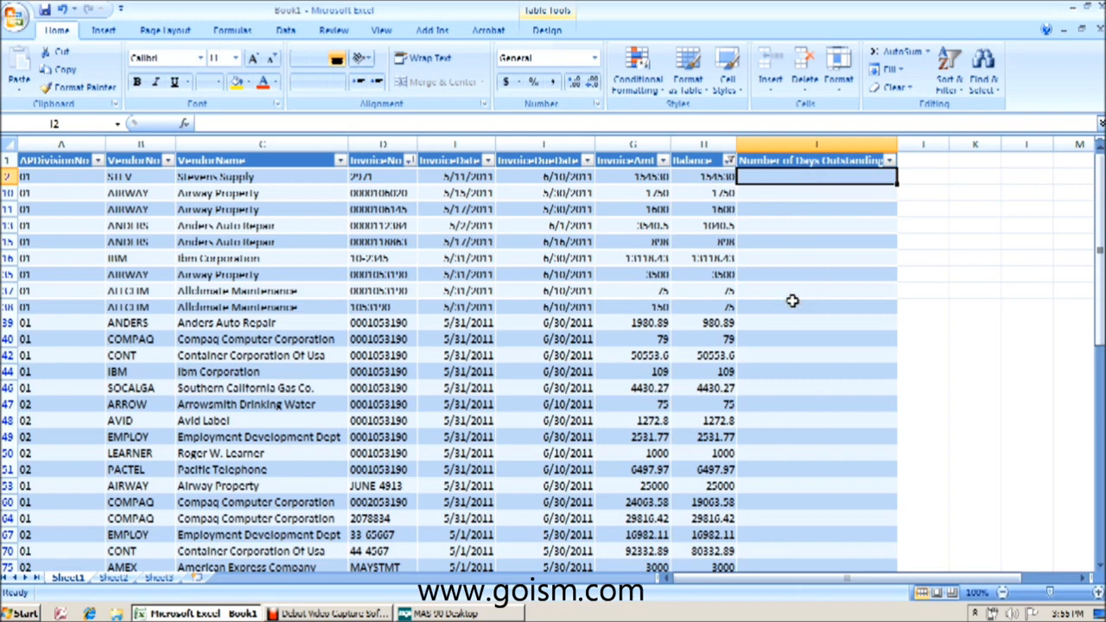
double_click(275, 322)
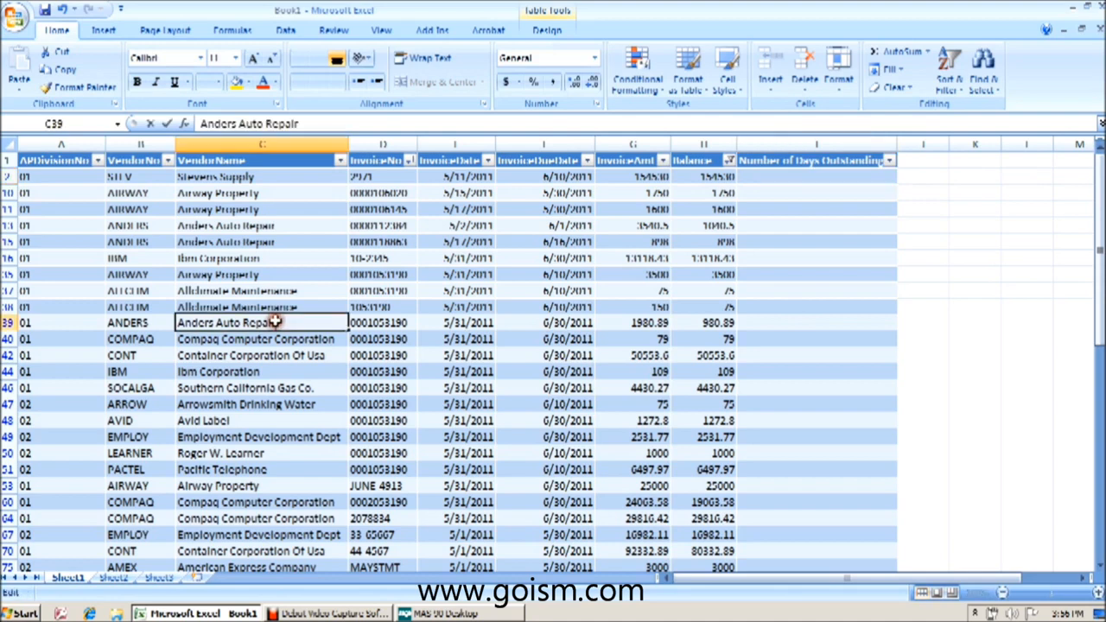
click(285, 306)
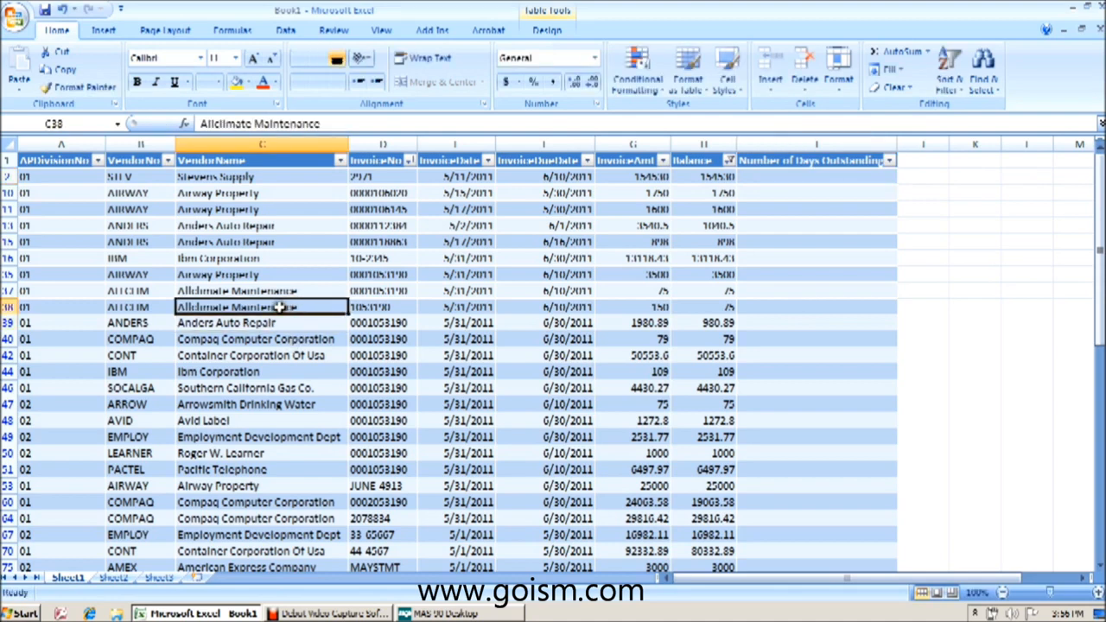
right_click(280, 307)
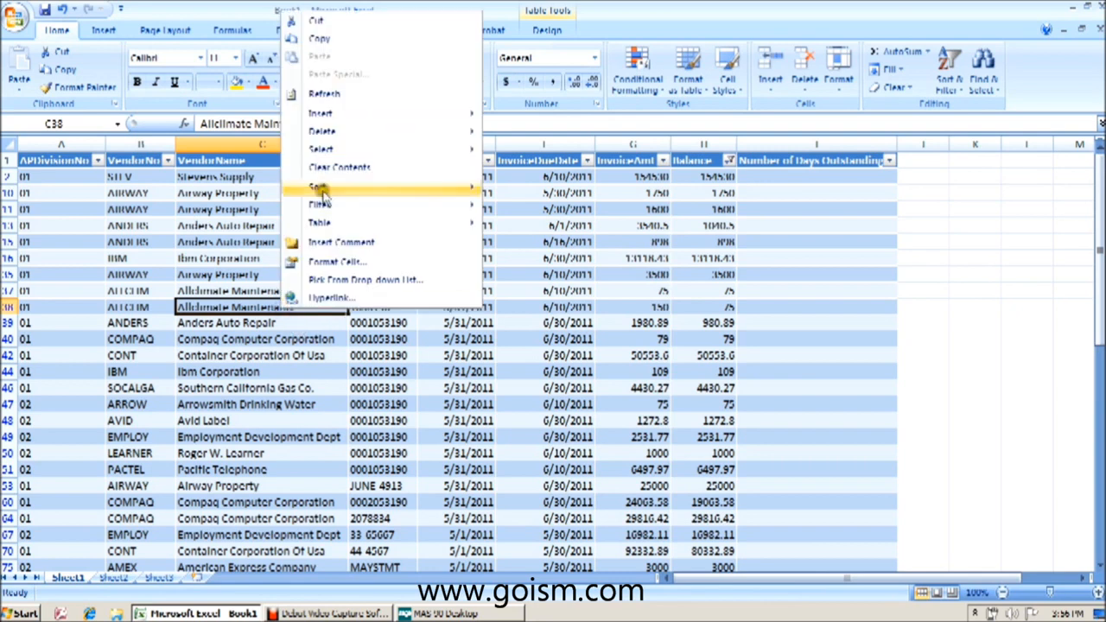
key(Escape)
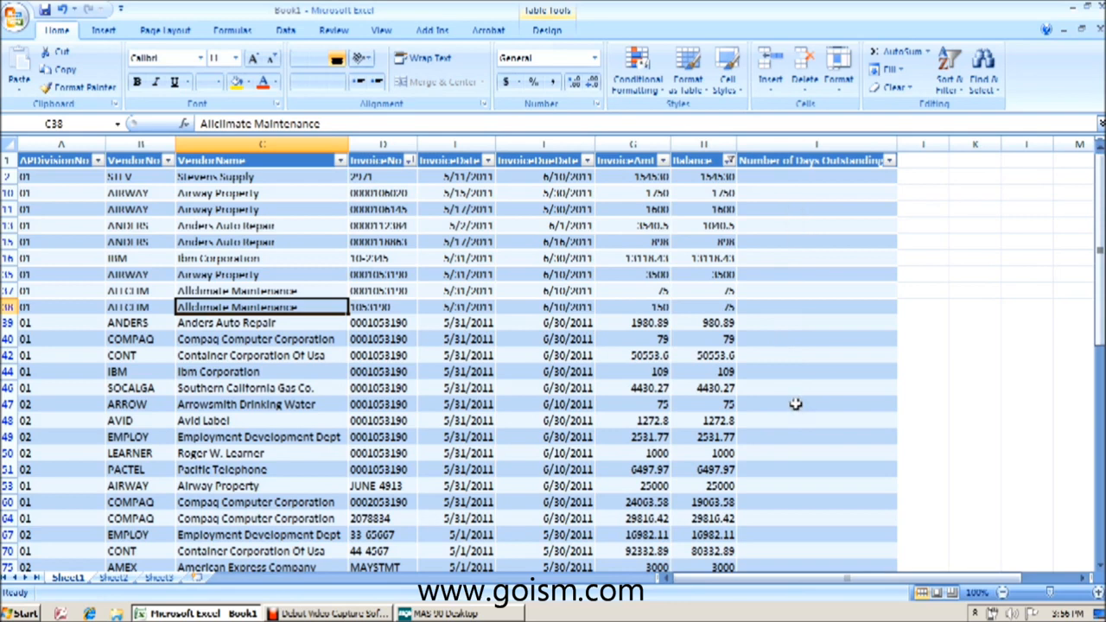
Enter a formula in I2 that subtracts the row's InvoiceDate from TODAY() to fill the Number of Days Outstanding column.
click(817, 176)
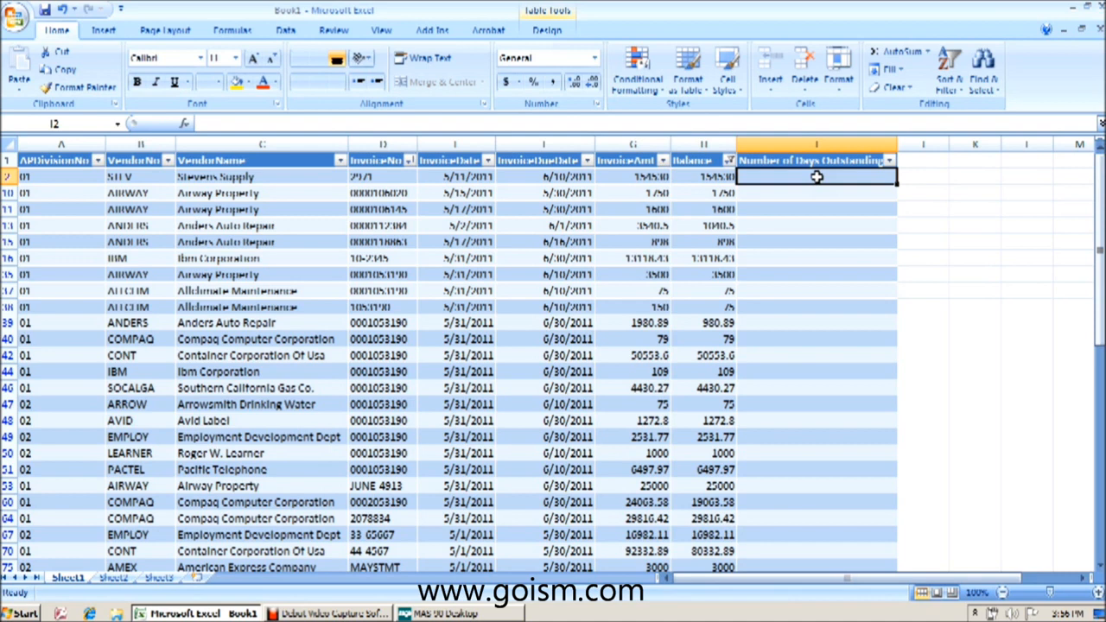
text(=to)
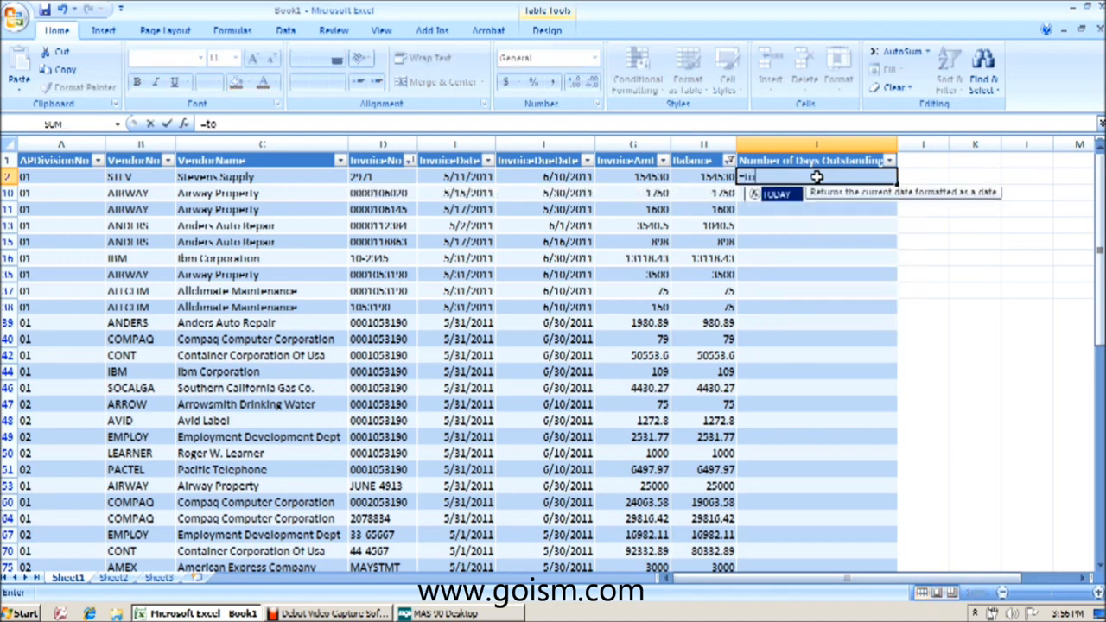
text(day())
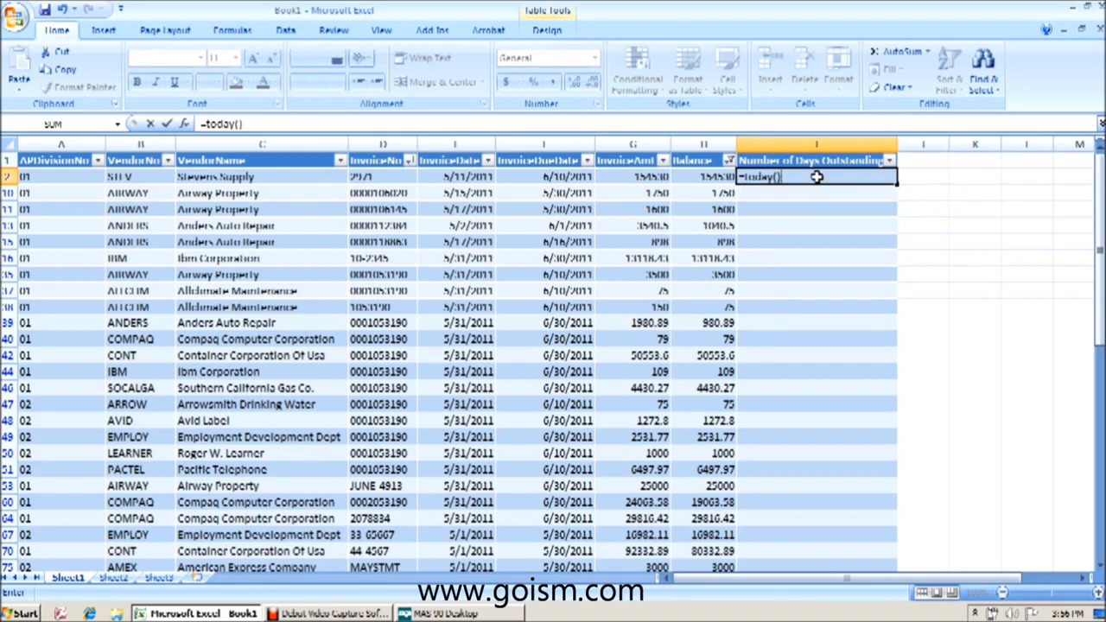
text(-)
click(458, 177)
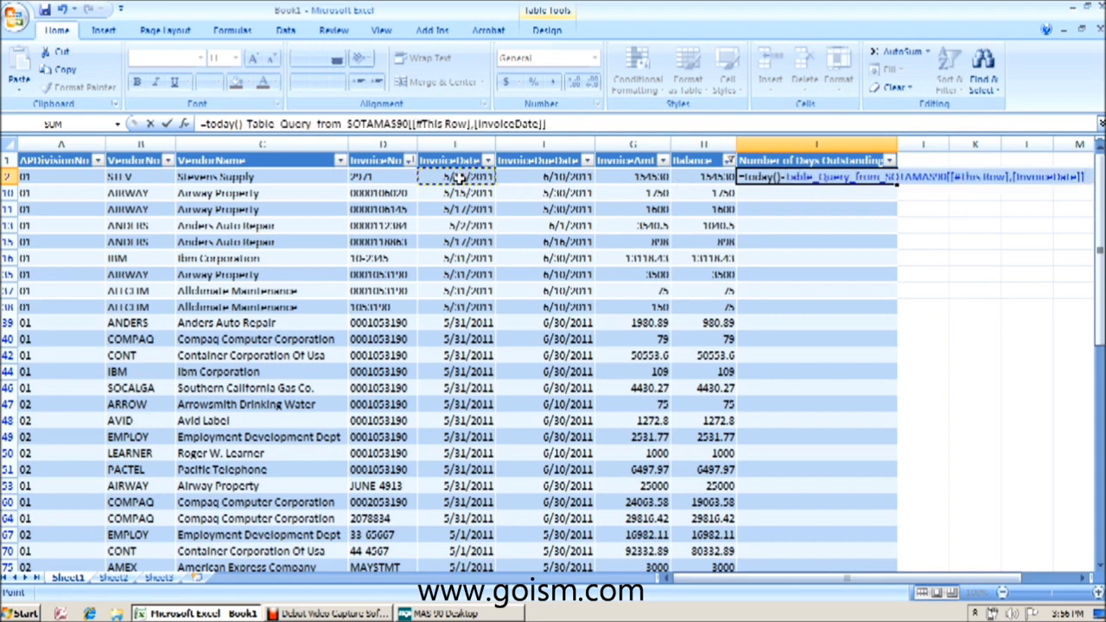
key(Return)
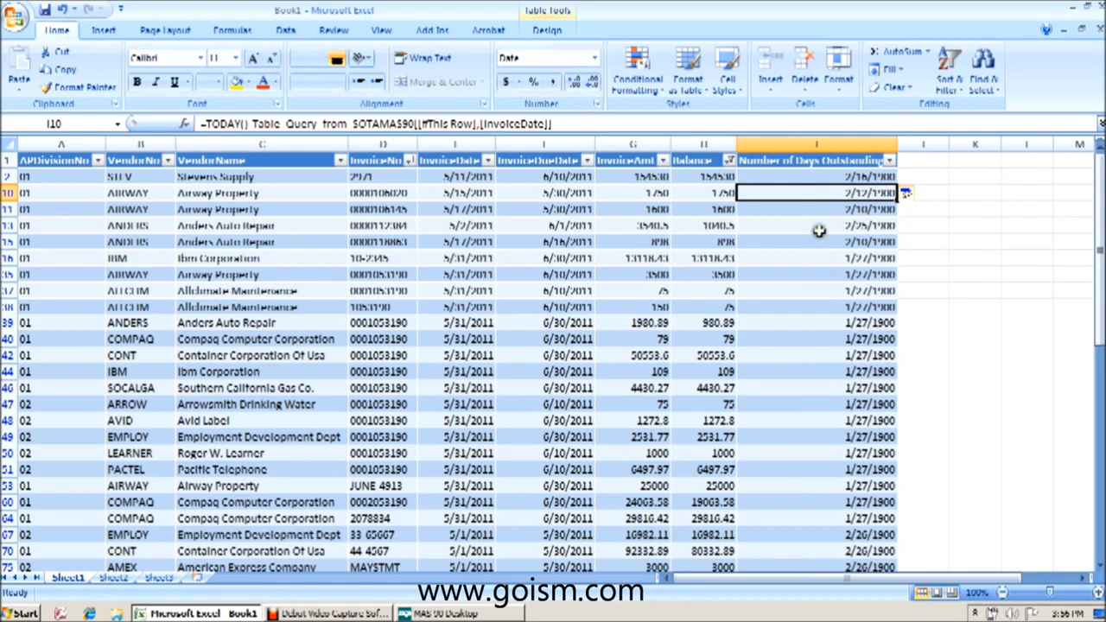
Format the Number of Days Outstanding values in comma style with no decimal places.
click(826, 176)
key(ctrl+shift+Down)
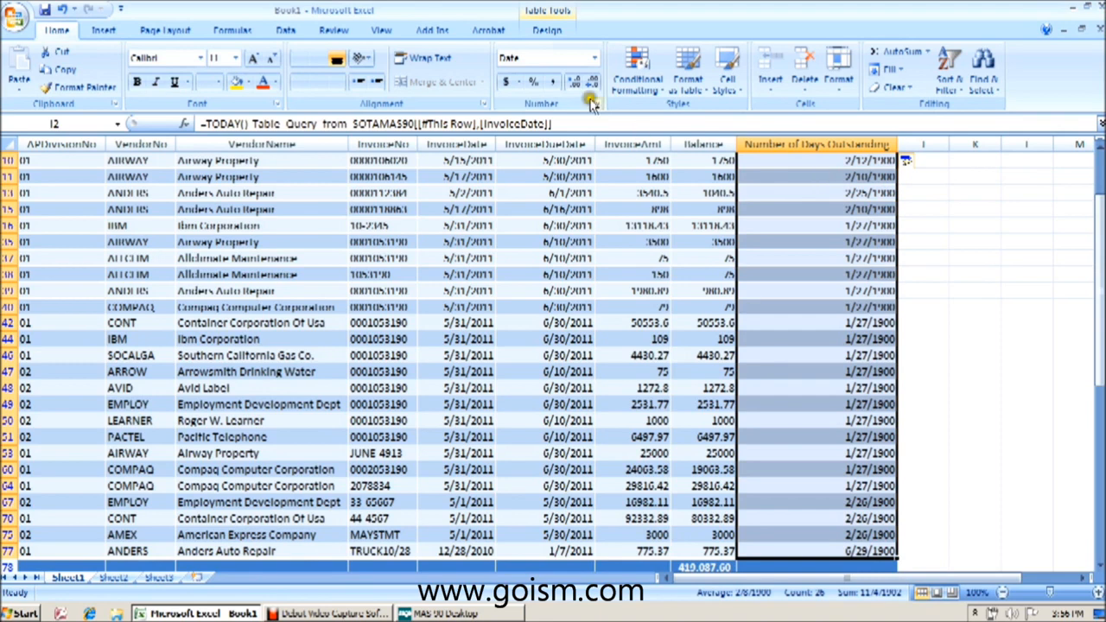
click(553, 83)
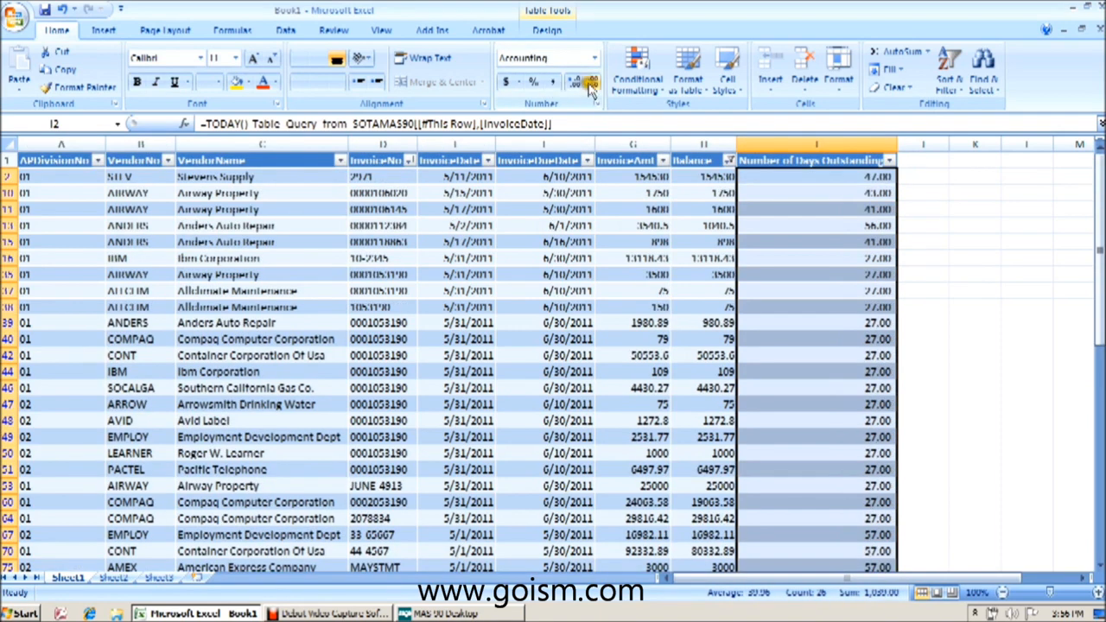
click(592, 82)
click(592, 82)
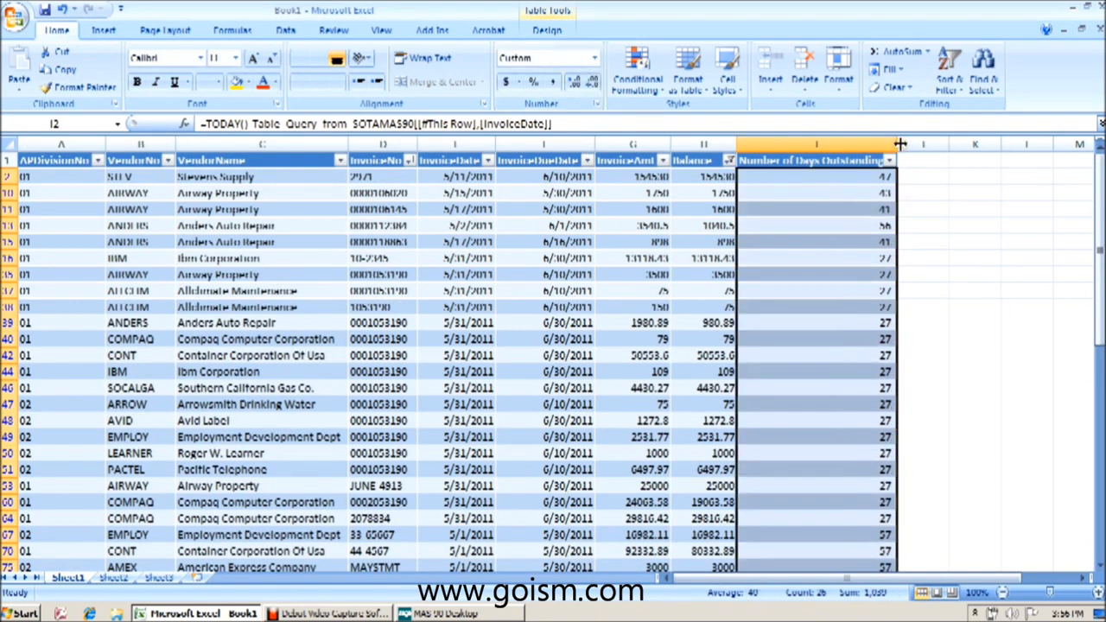
Inspect the days-outstanding results in the first rows and compare I2 with the invoice date in E2.
click(843, 182)
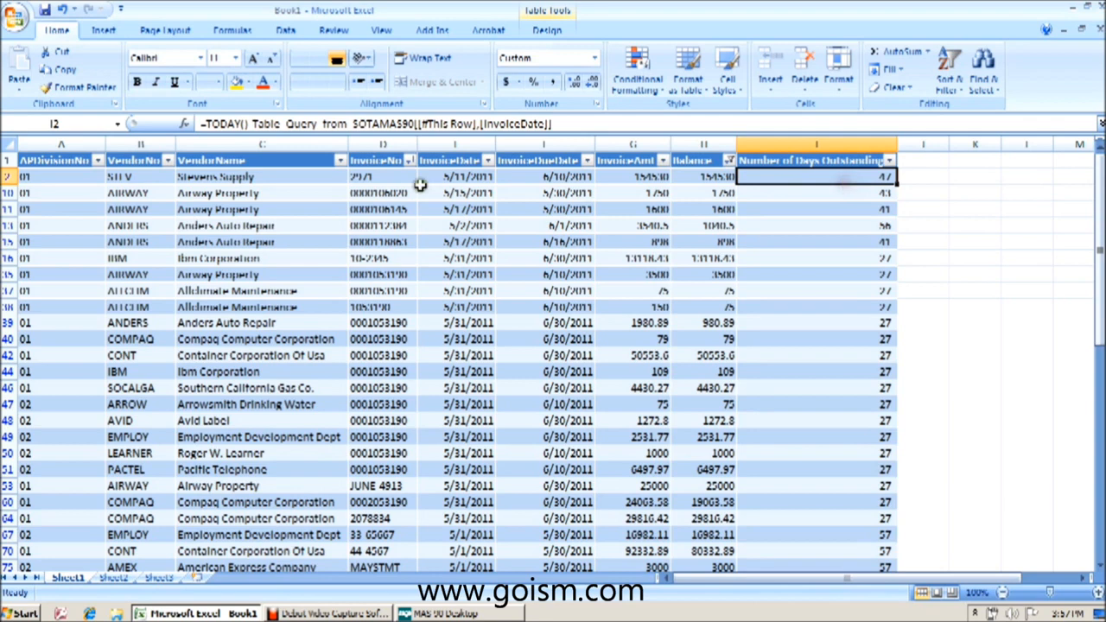
click(455, 177)
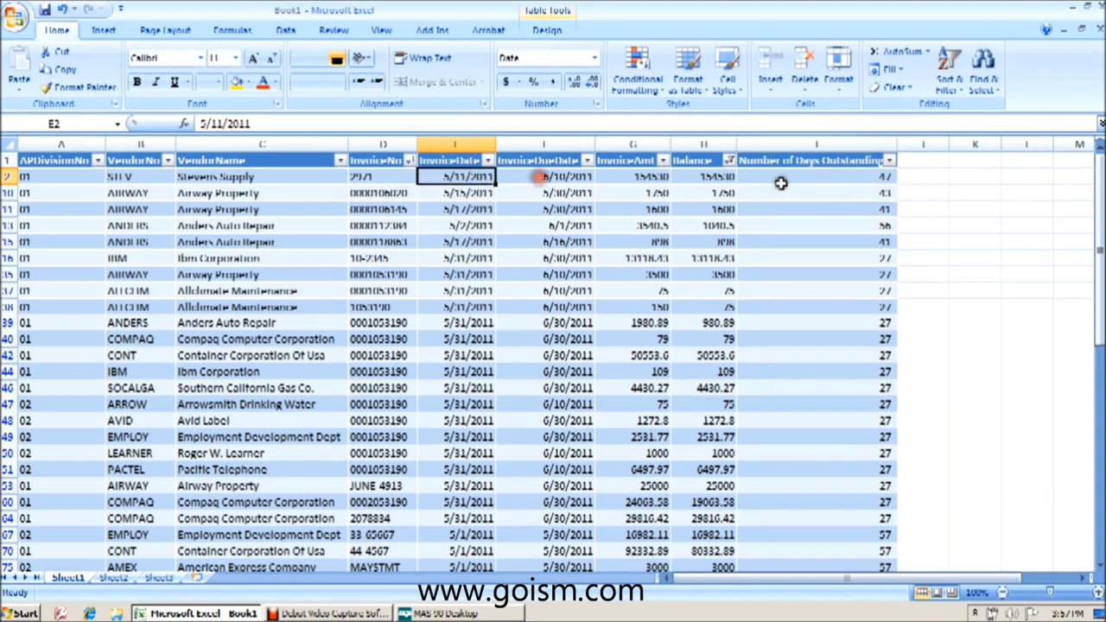
click(808, 182)
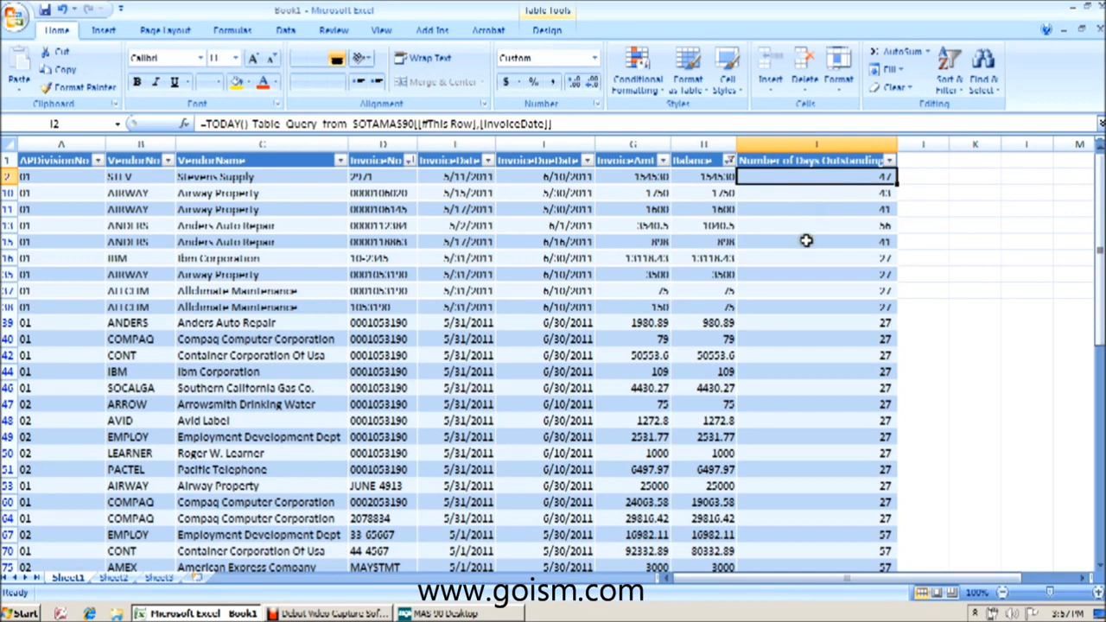
click(821, 194)
click(820, 226)
click(822, 243)
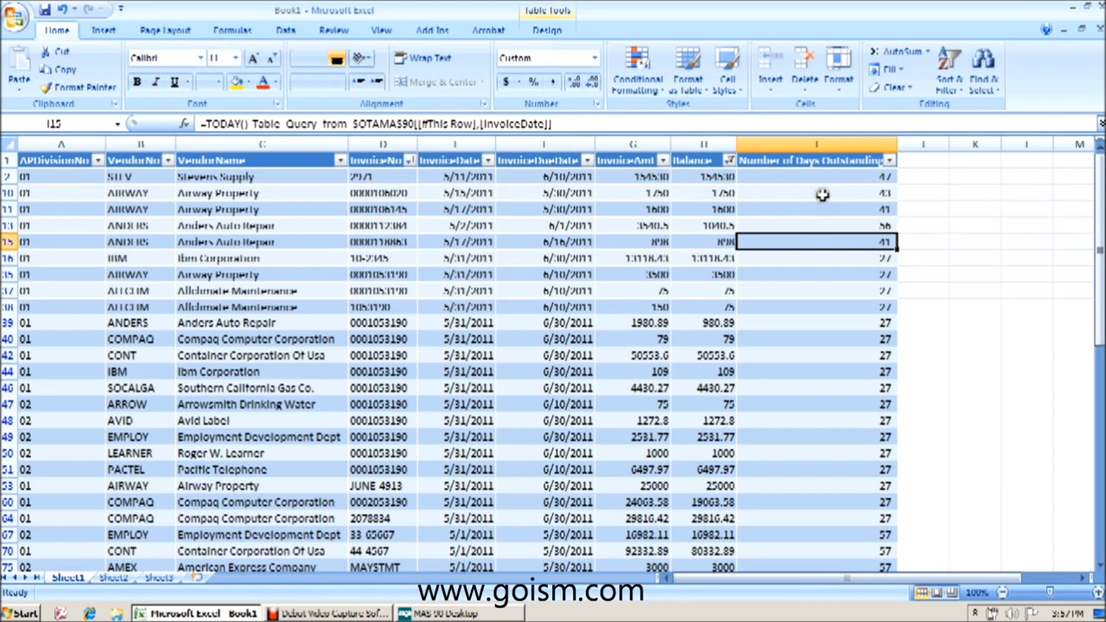
Add an "Aging Category" column heading in J1 and widen the column to fit it.
click(927, 161)
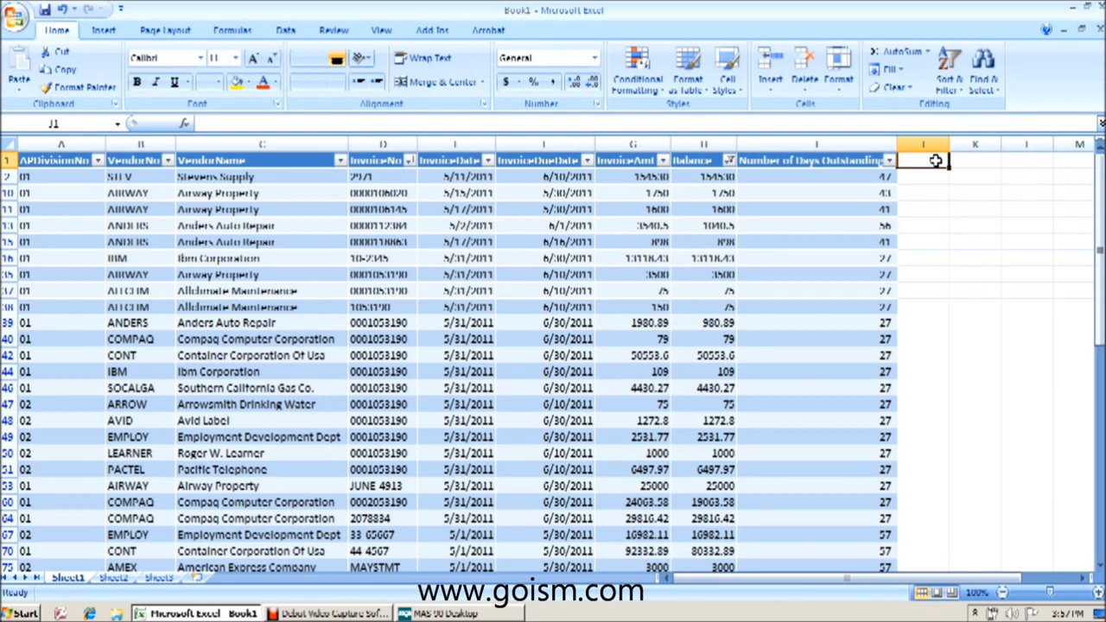
text(Aging)
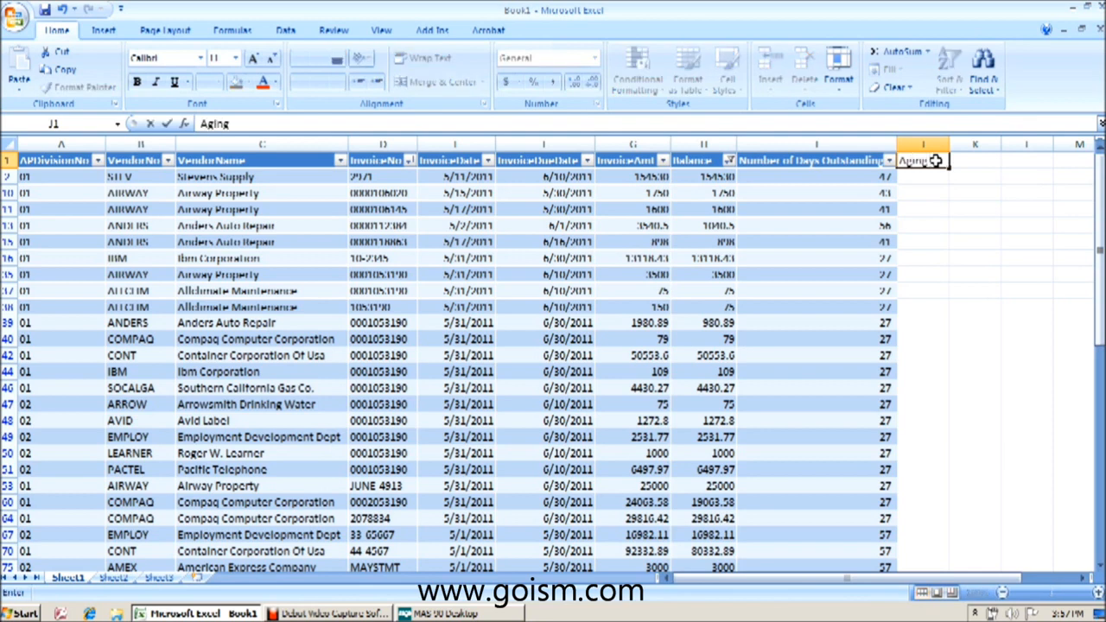
text( Category)
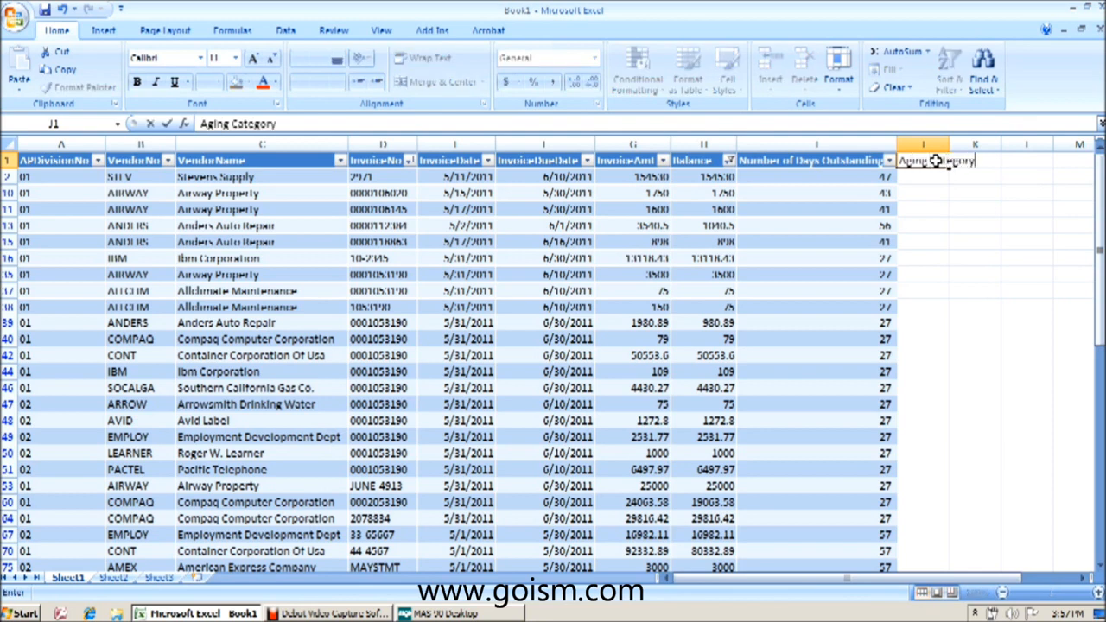
key(Return)
drag(949, 145, 1023, 144)
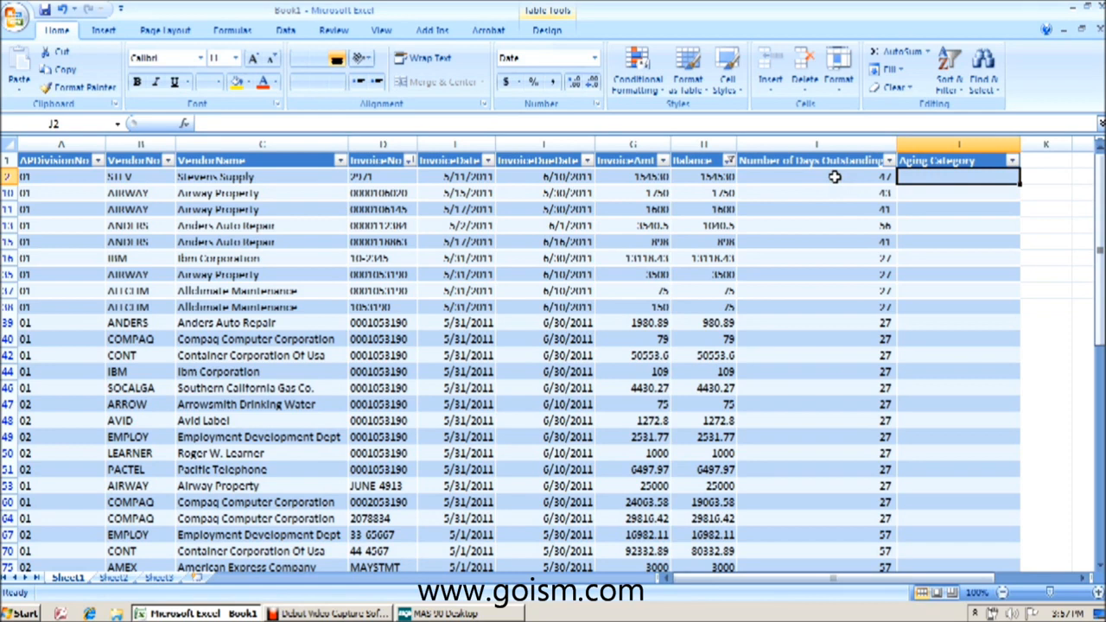
Add the lookup table headings "Aging Days" in O35 and "Aging Category" in P35, in the empty area beside the invoice table.
drag(835, 176, 834, 511)
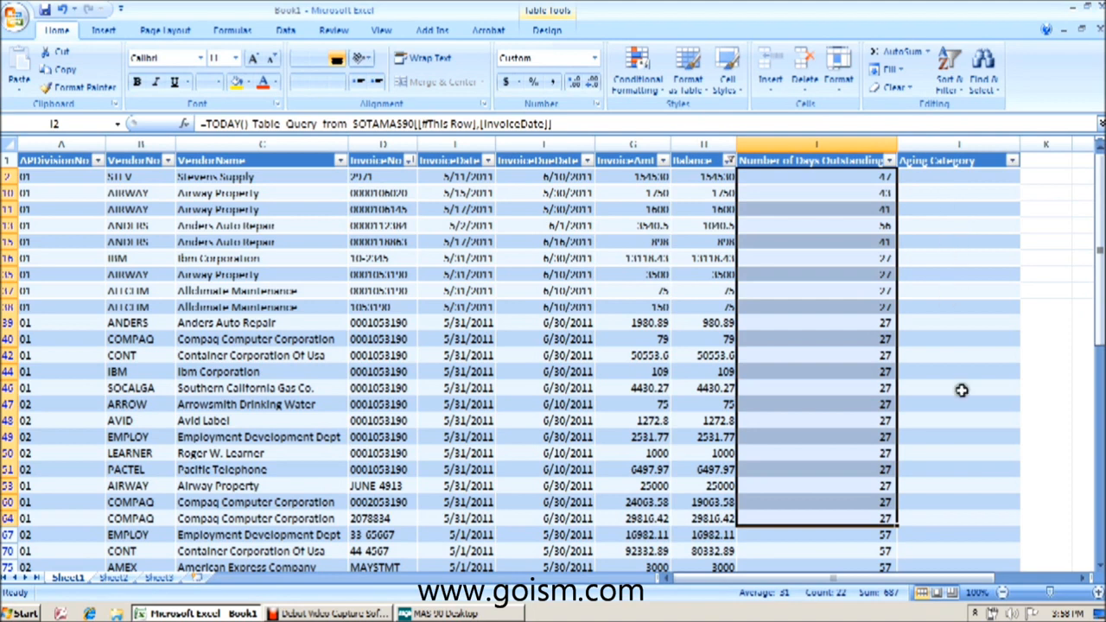
click(1085, 586)
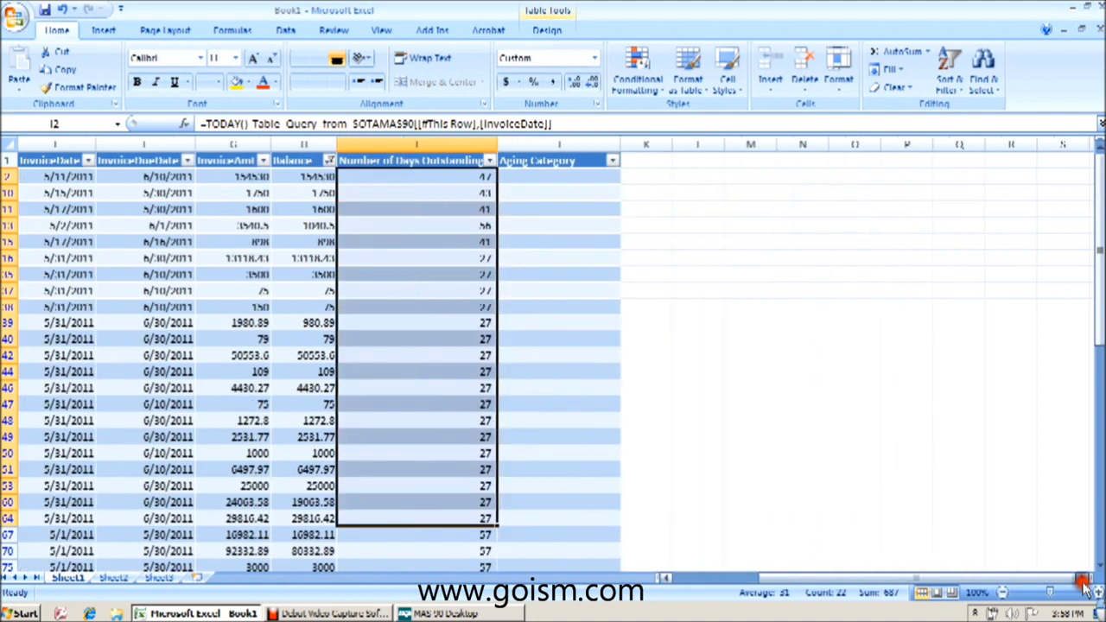
click(844, 273)
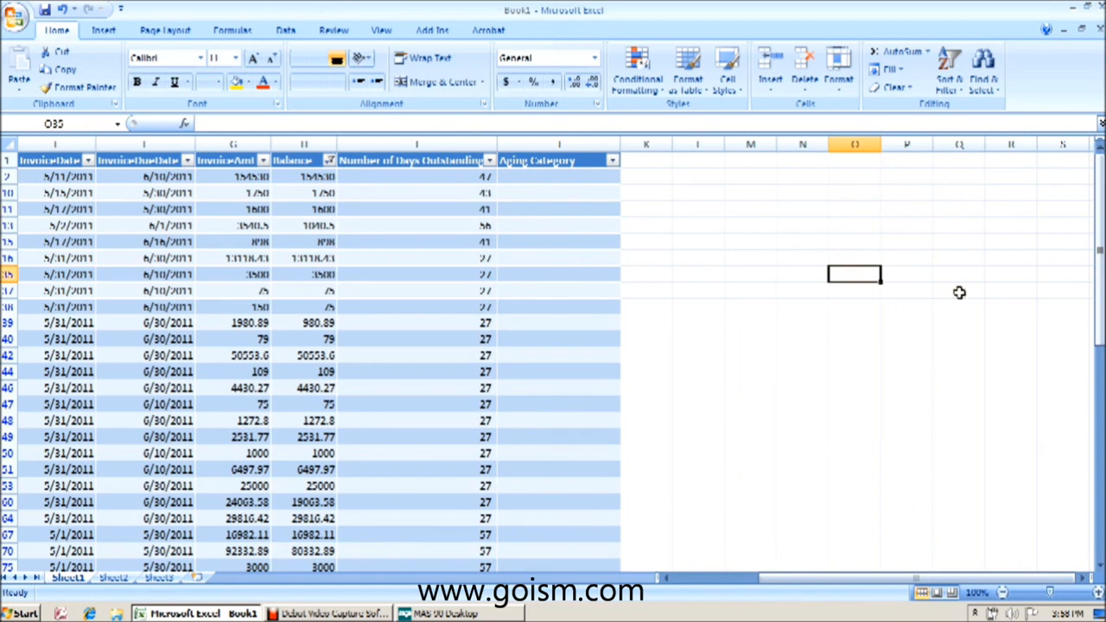
text(Agin)
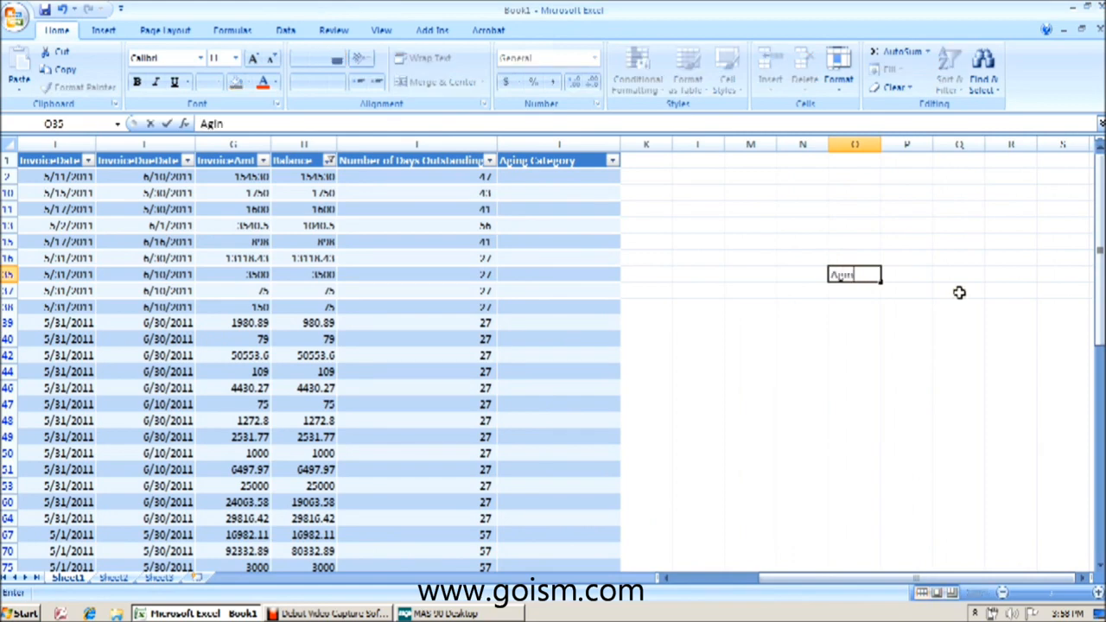
text(g Days)
key(Return)
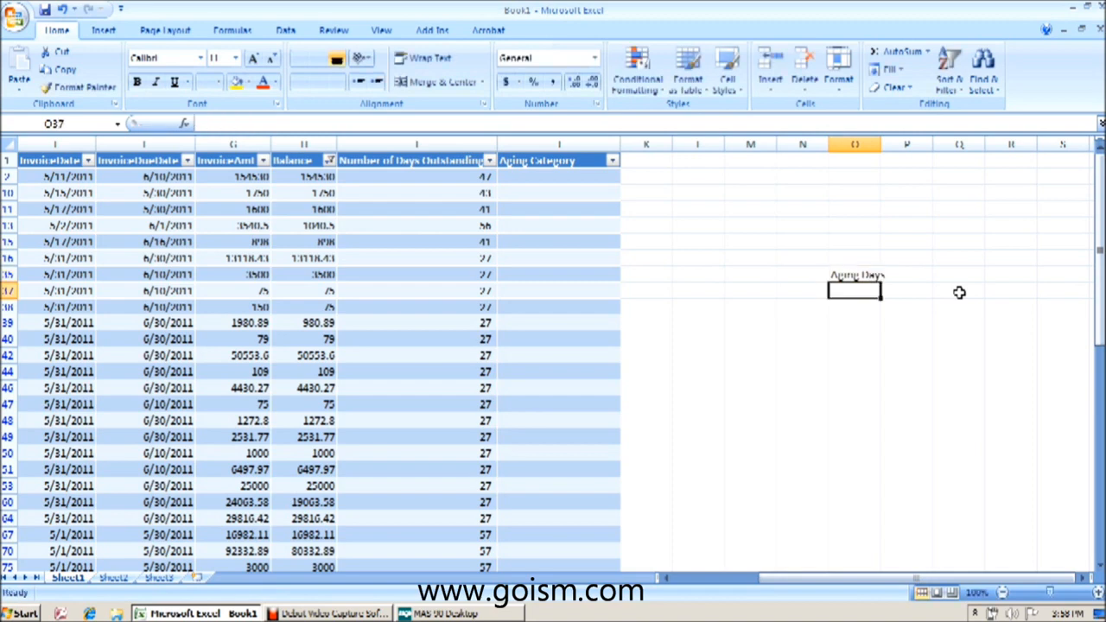
key(Up)
key(Right)
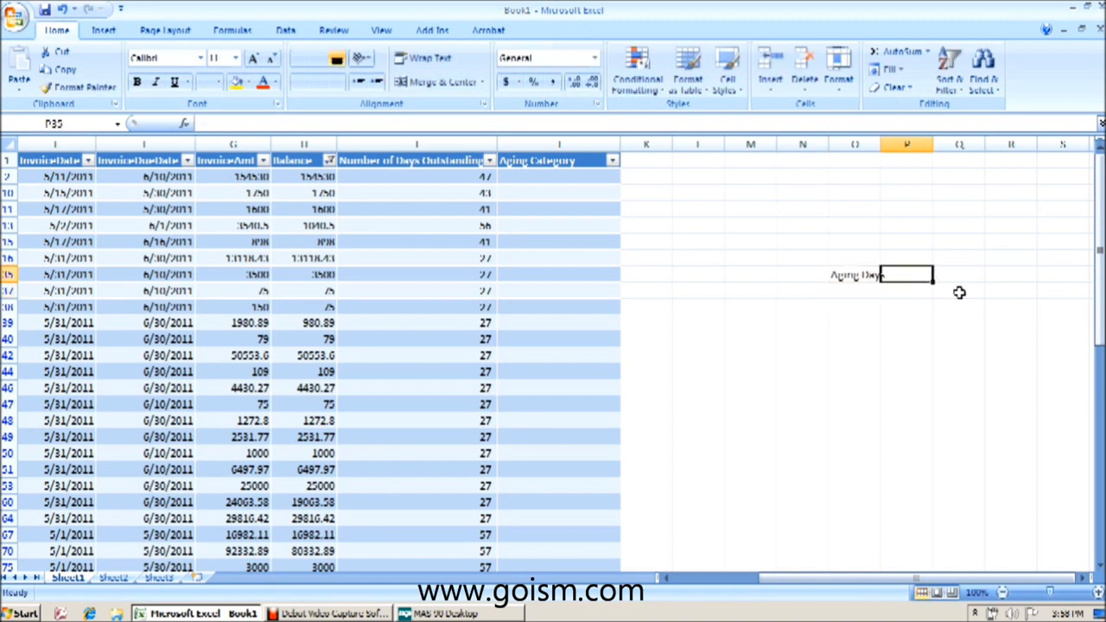
text(Aging Category)
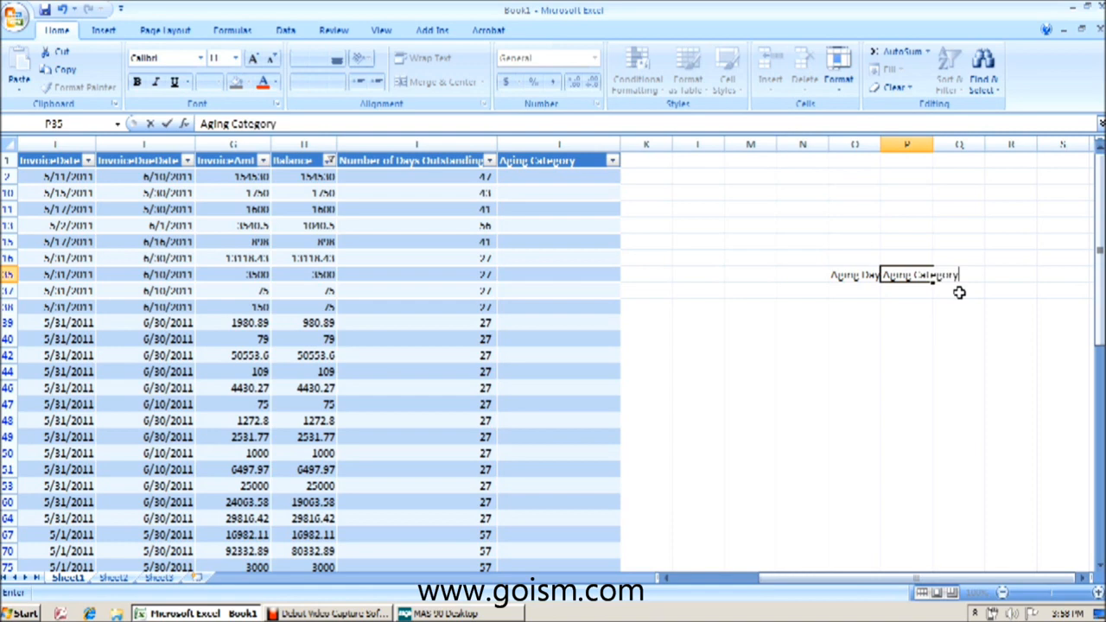
key(Return)
Enter the aging thresholds 0, 30, 60, 90 and 120 in the visible rows under the Aging Days heading, starting in O37.
key(Left)
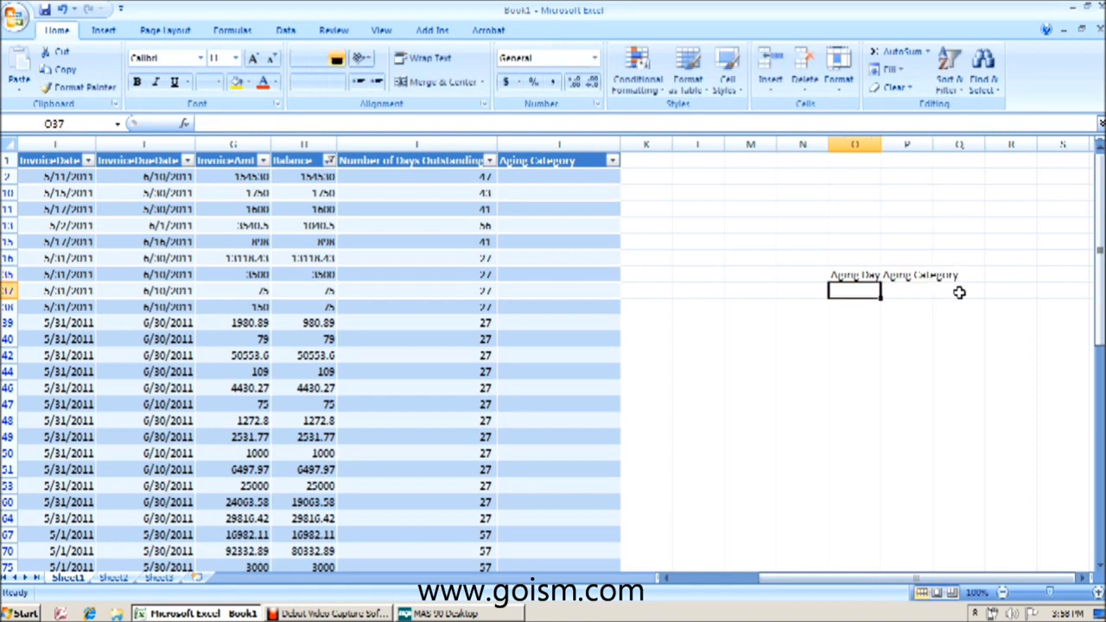
text(0)
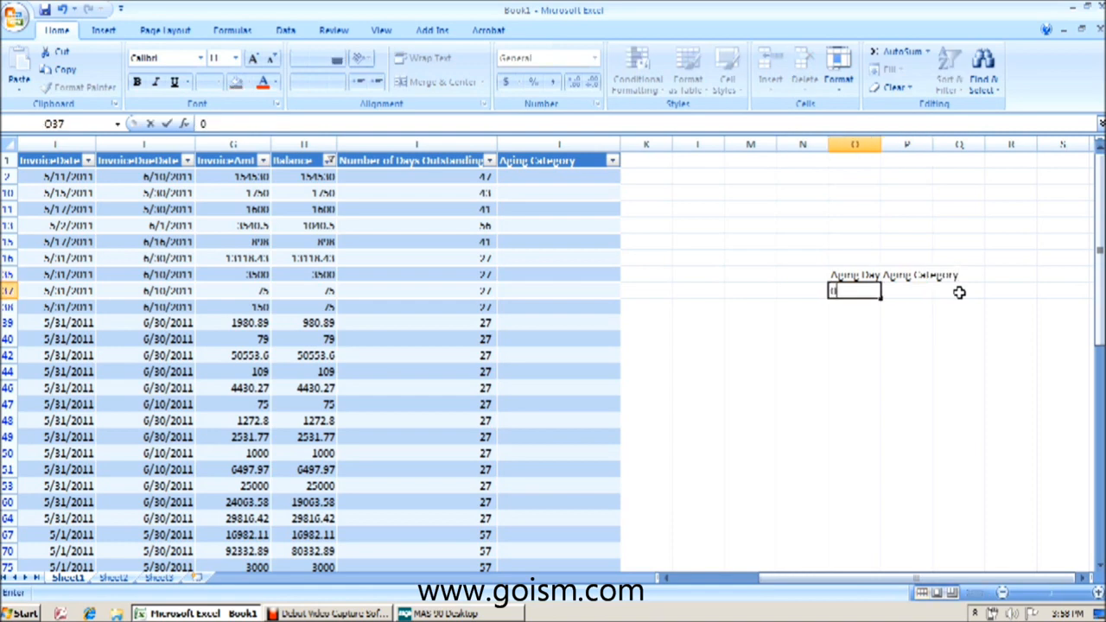
key(Return)
text(30)
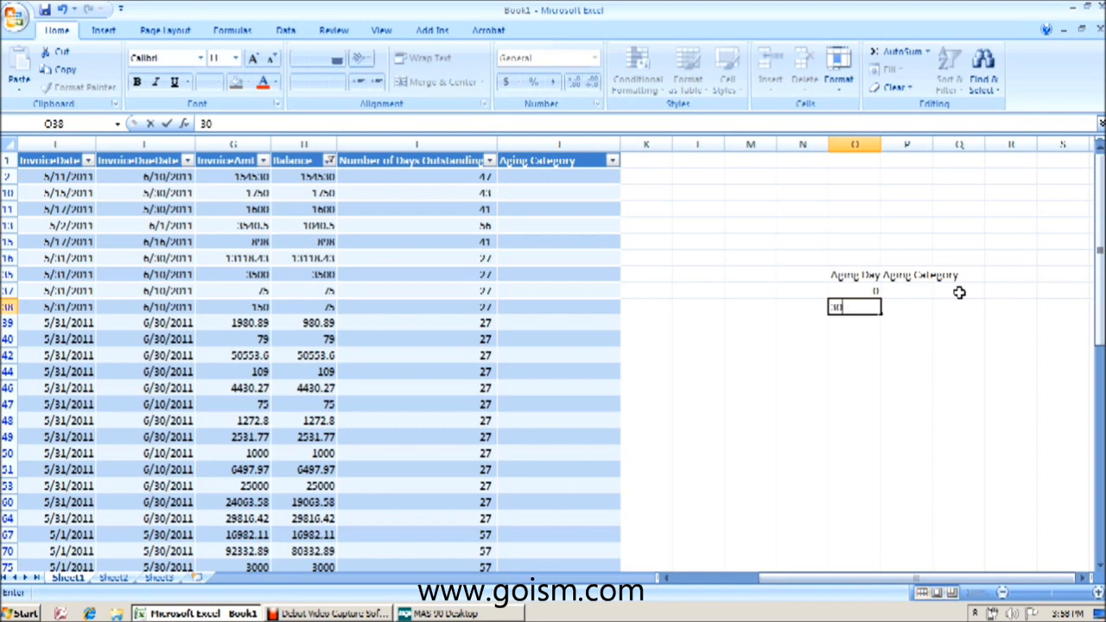
key(Return)
text(60)
key(Return)
text(90)
key(Return)
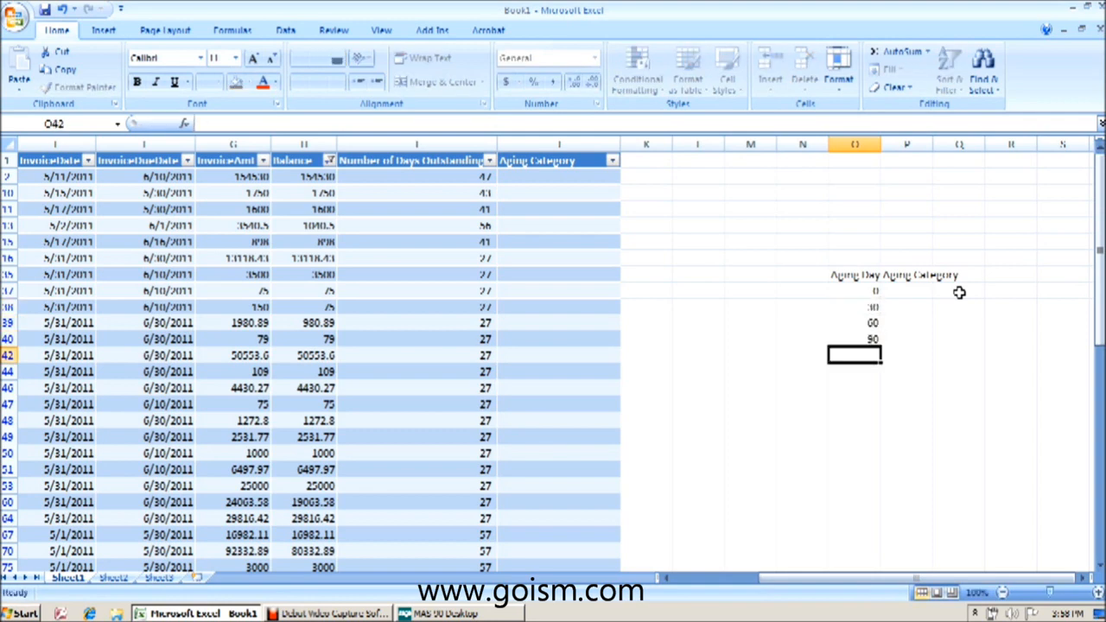
text(120)
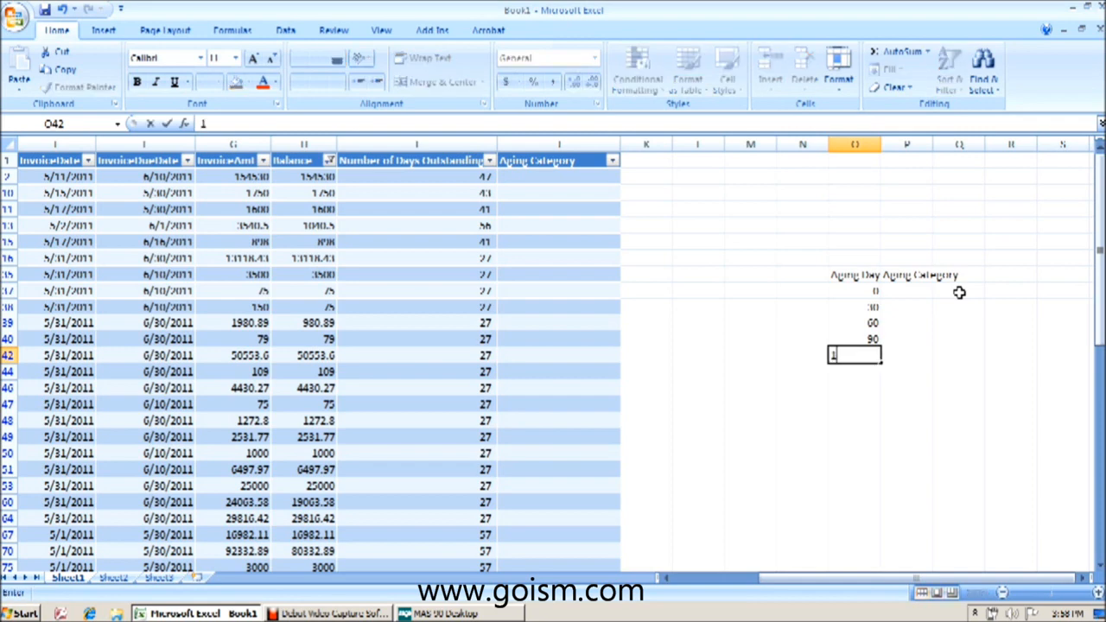
key(Return)
Widen columns O and P so the Aging Days and Aging Category headings fit.
key(Up)
key(Up)
key(Up)
key(Up)
key(Up)
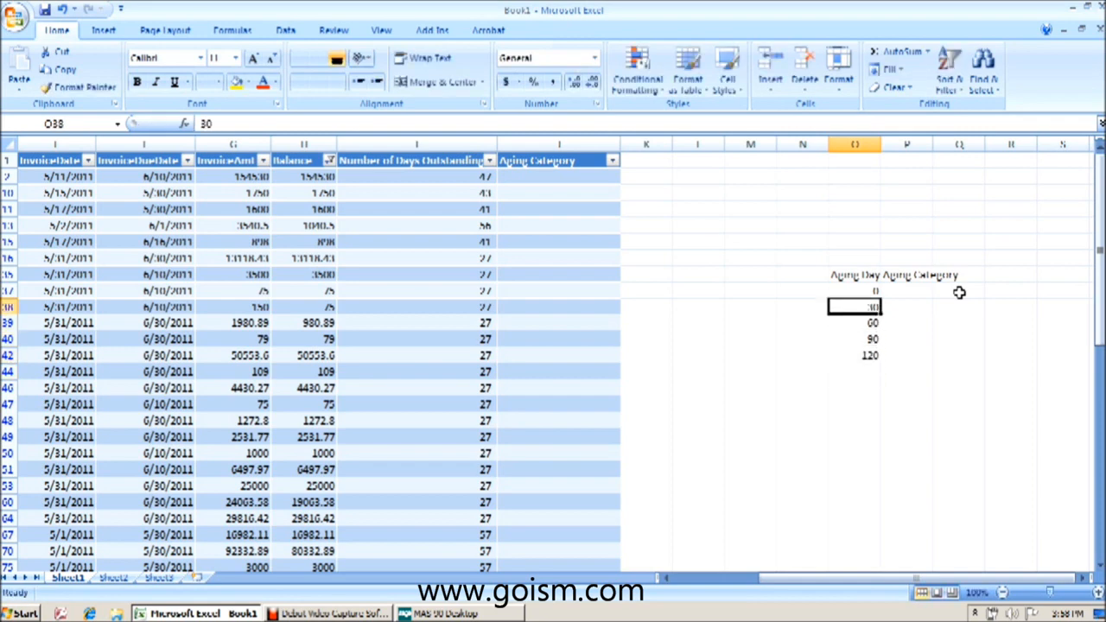
key(Right)
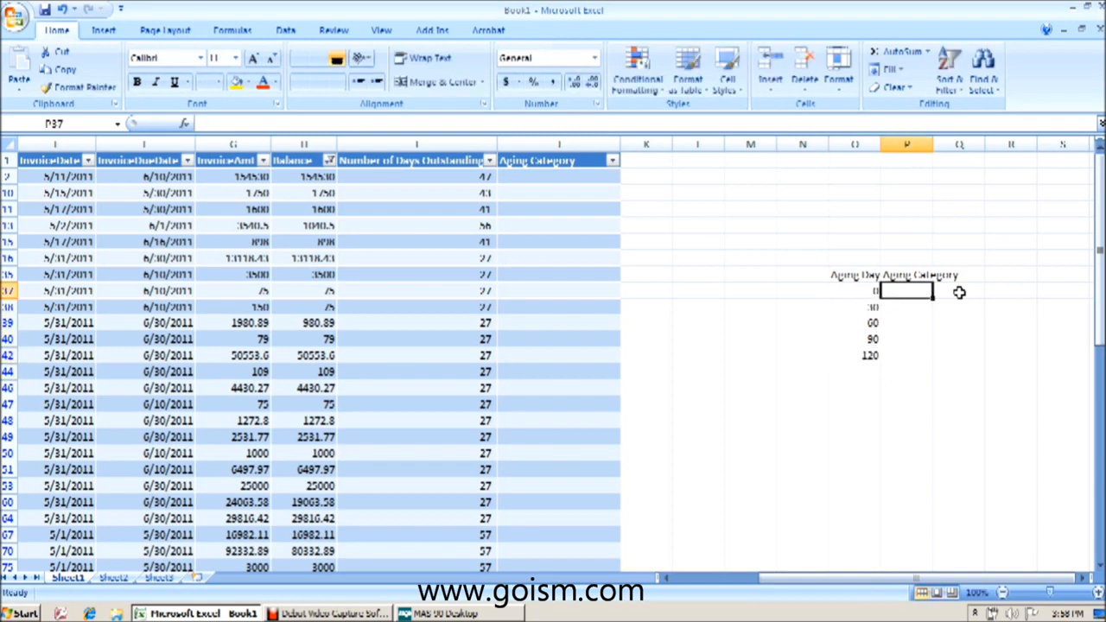
double_click(882, 142)
drag(942, 142, 972, 142)
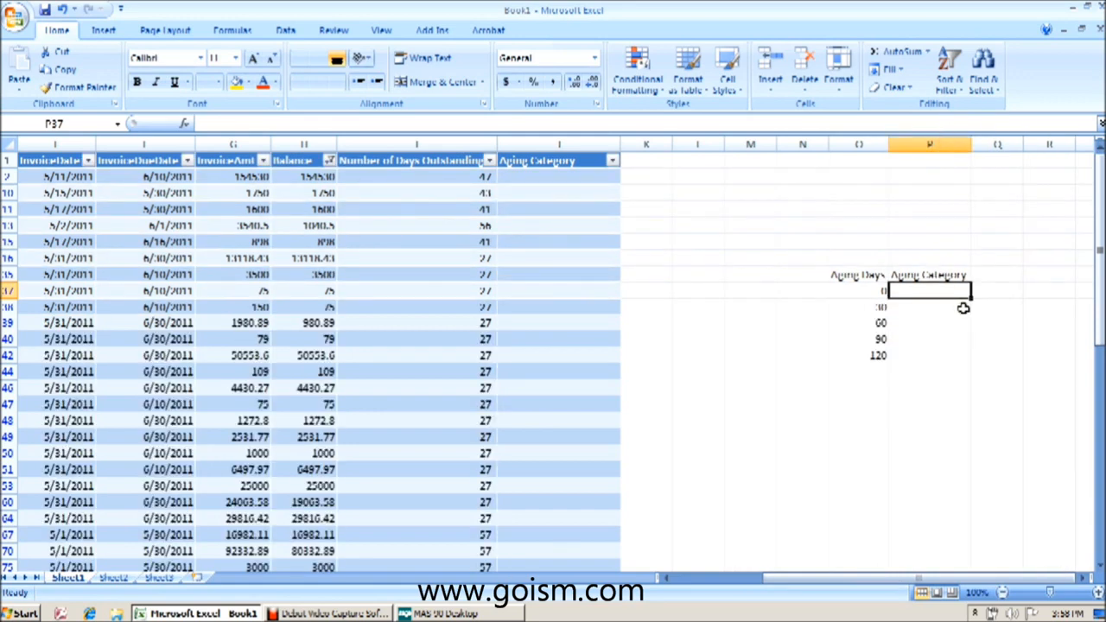
Label the aging thresholds Current, Over 30 Days, Over 60 Days, Over 90 Days and Over 120 Days, starting in P37.
text(Current)
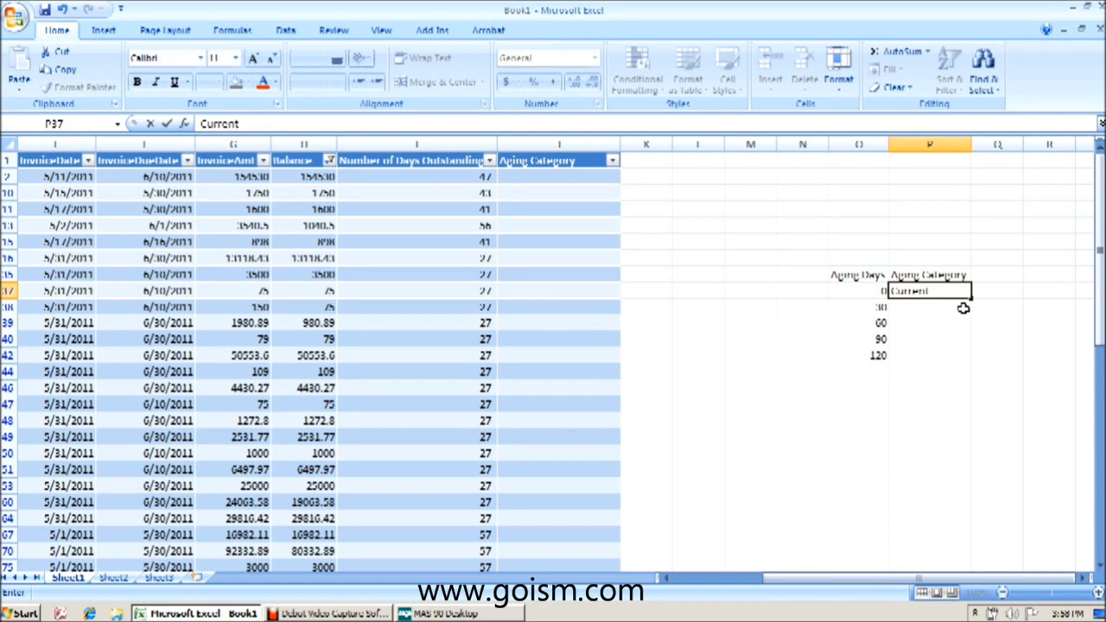
key(Return)
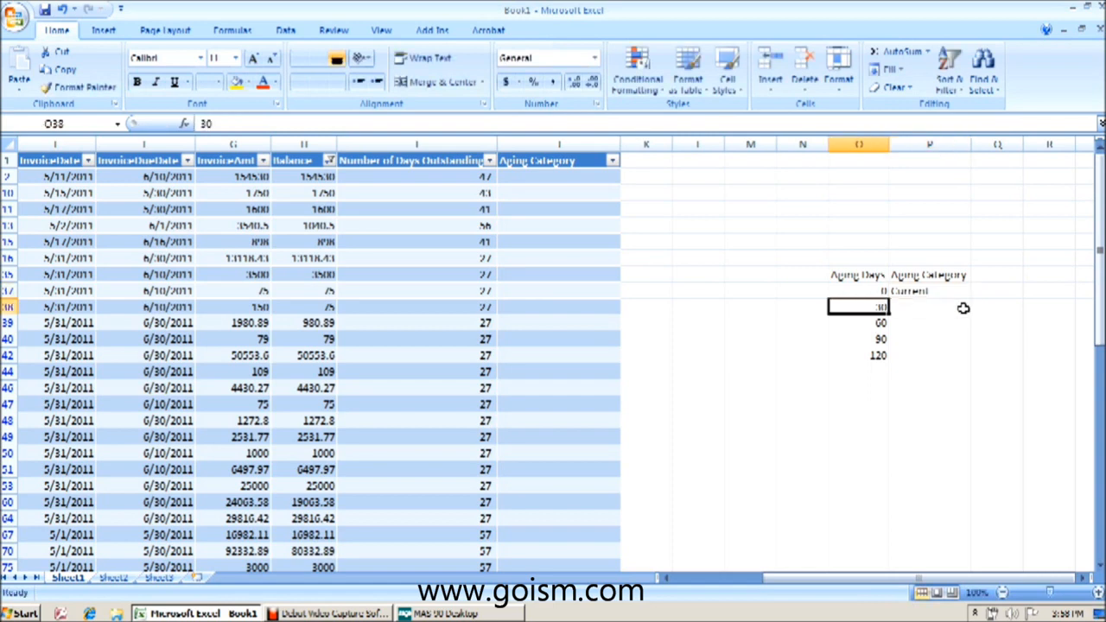
key(Up)
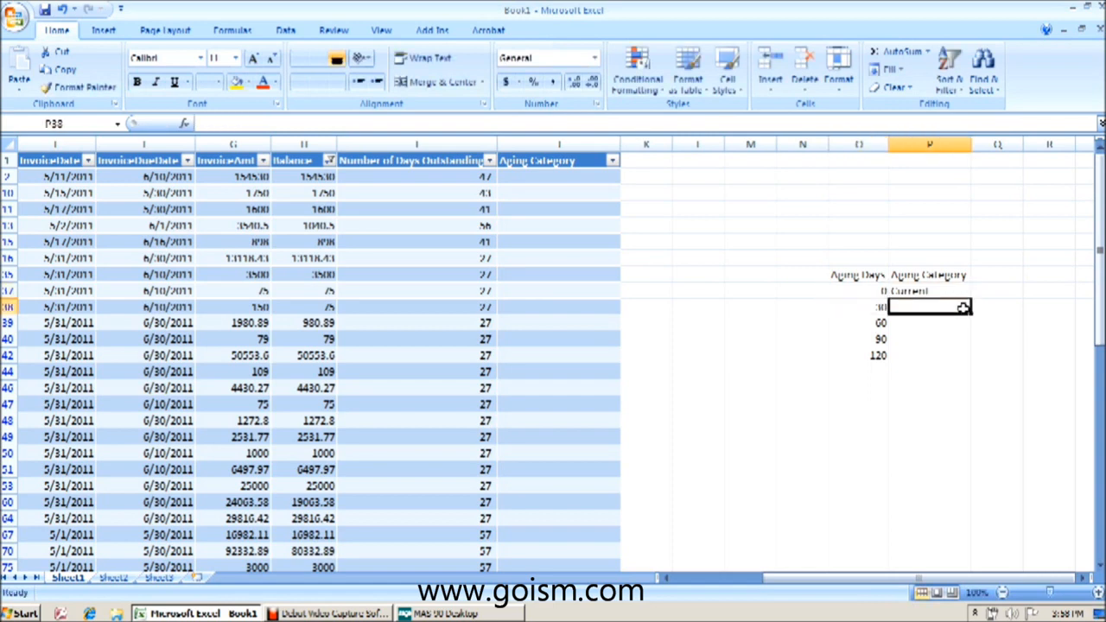
text(Over 30)
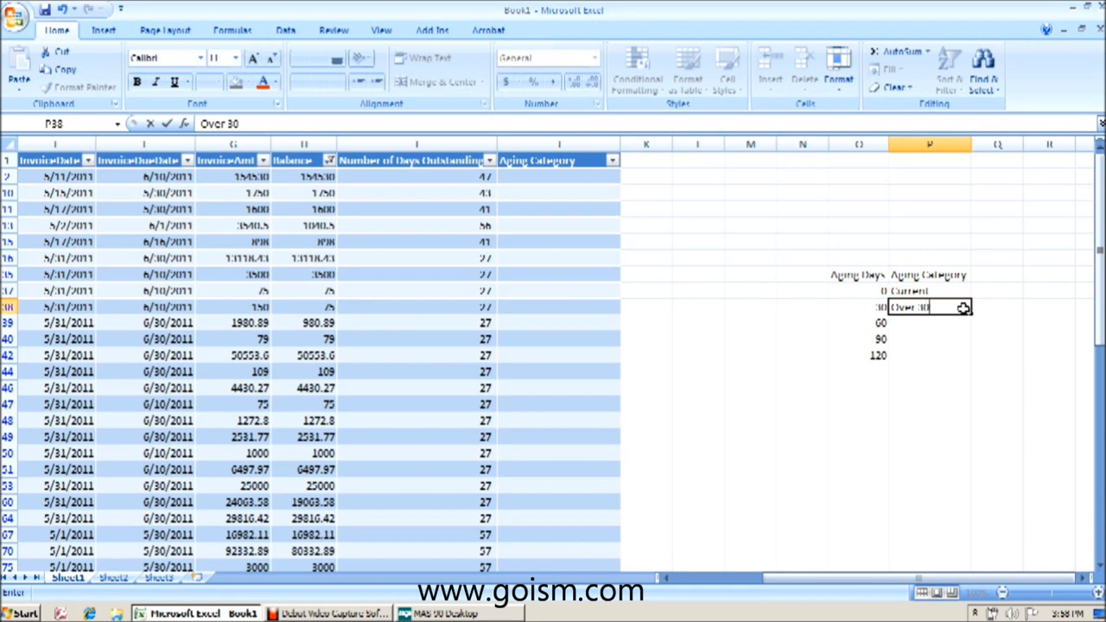
text( Days)
key(Return)
text(Over 60)
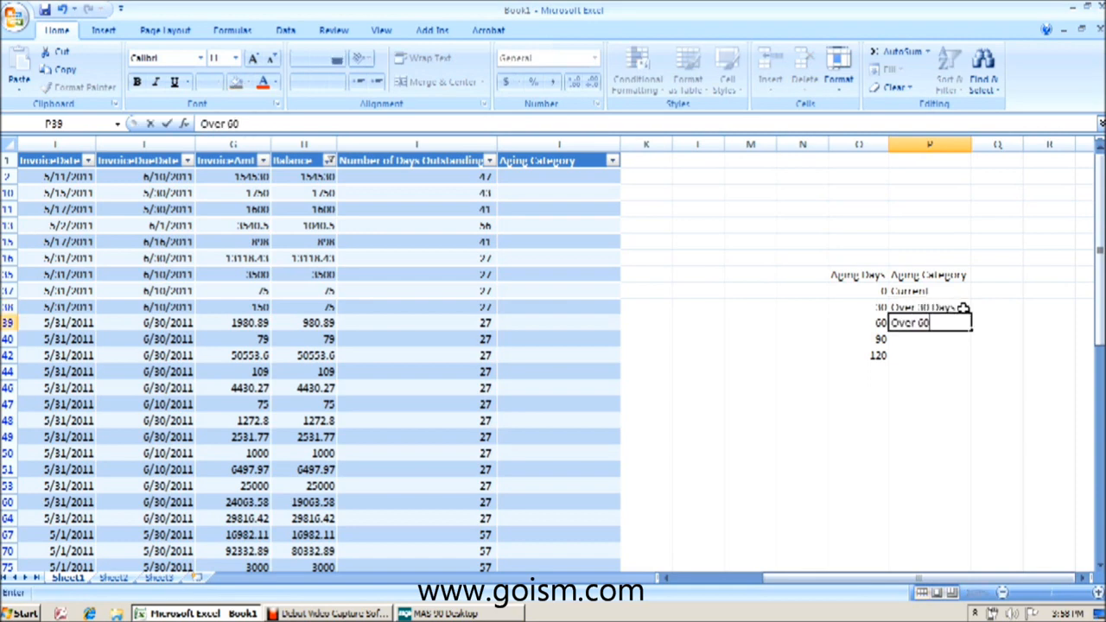
text( Days)
key(Return)
text(Over 90 Days)
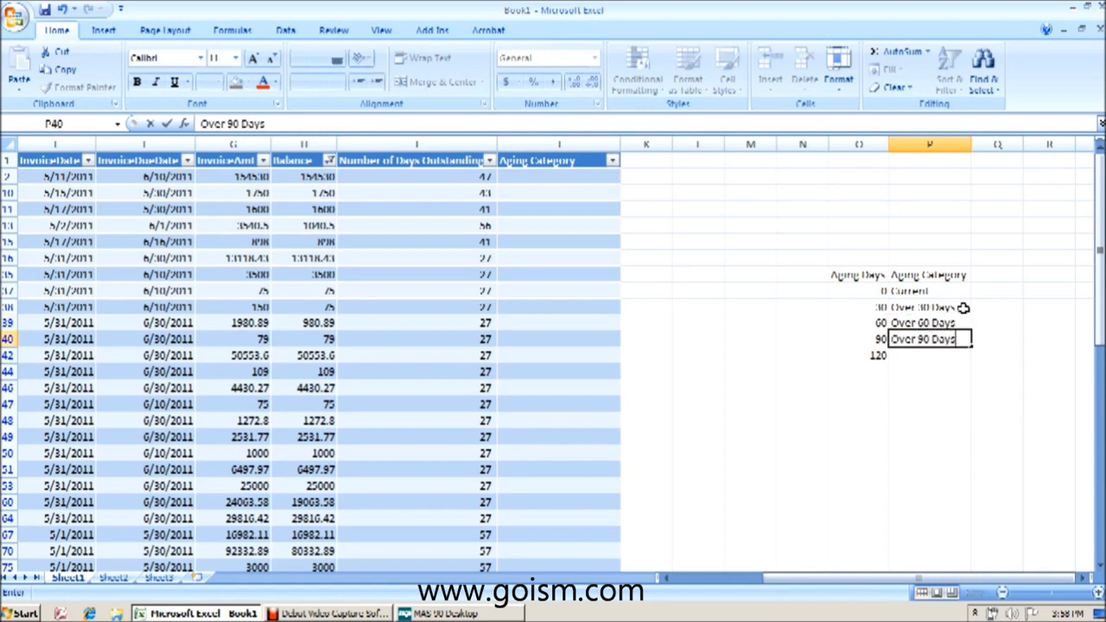
key(Return)
text(Over)
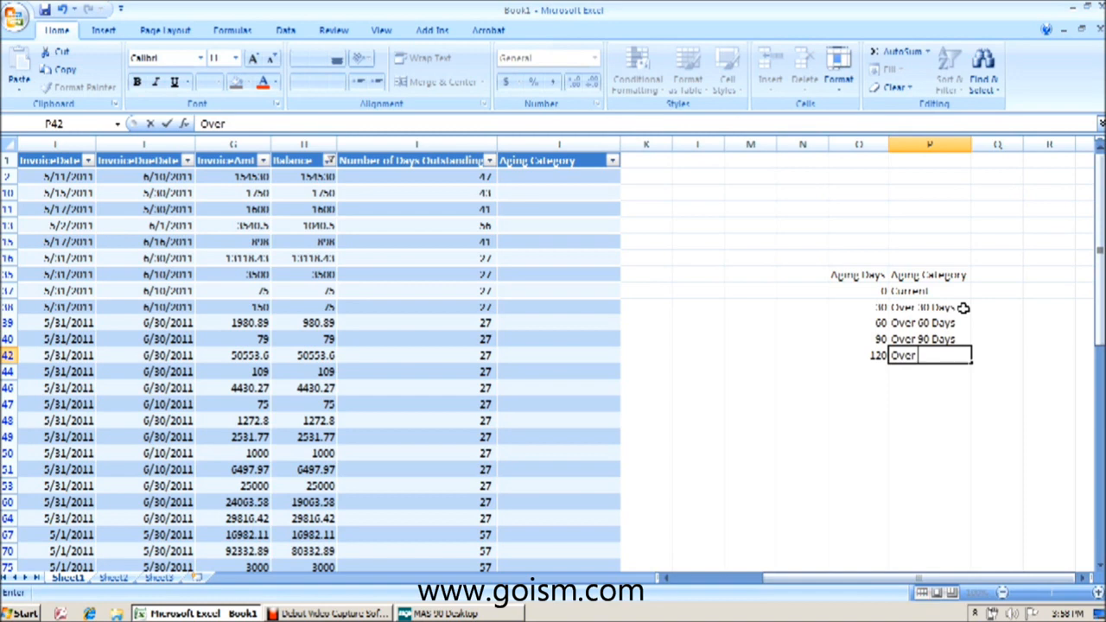
text( 120 Days)
key(Return)
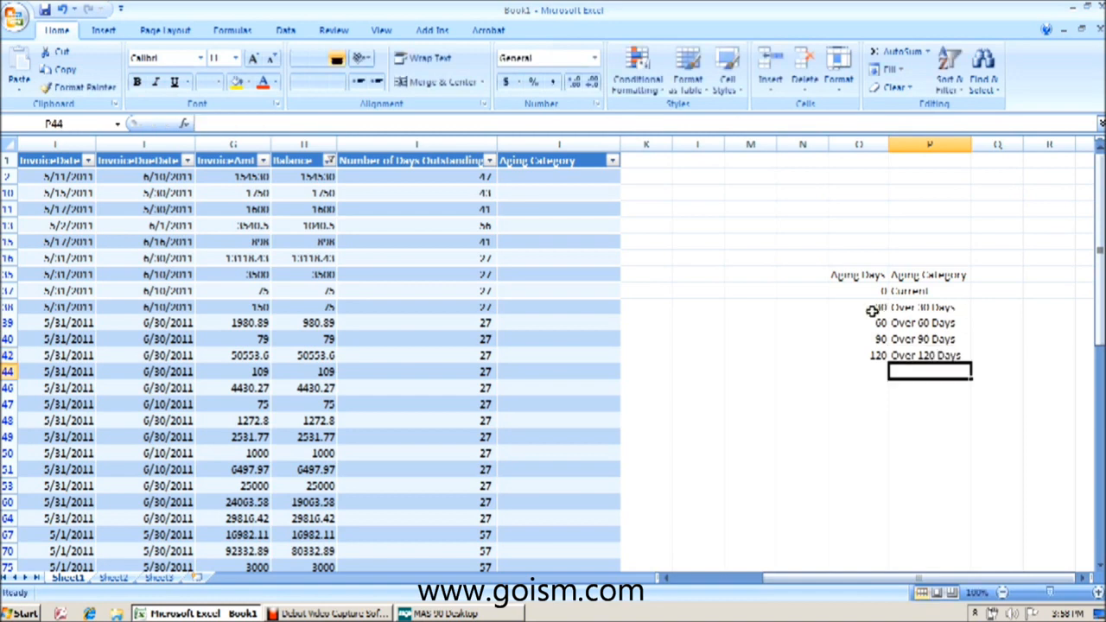
drag(858, 275, 929, 354)
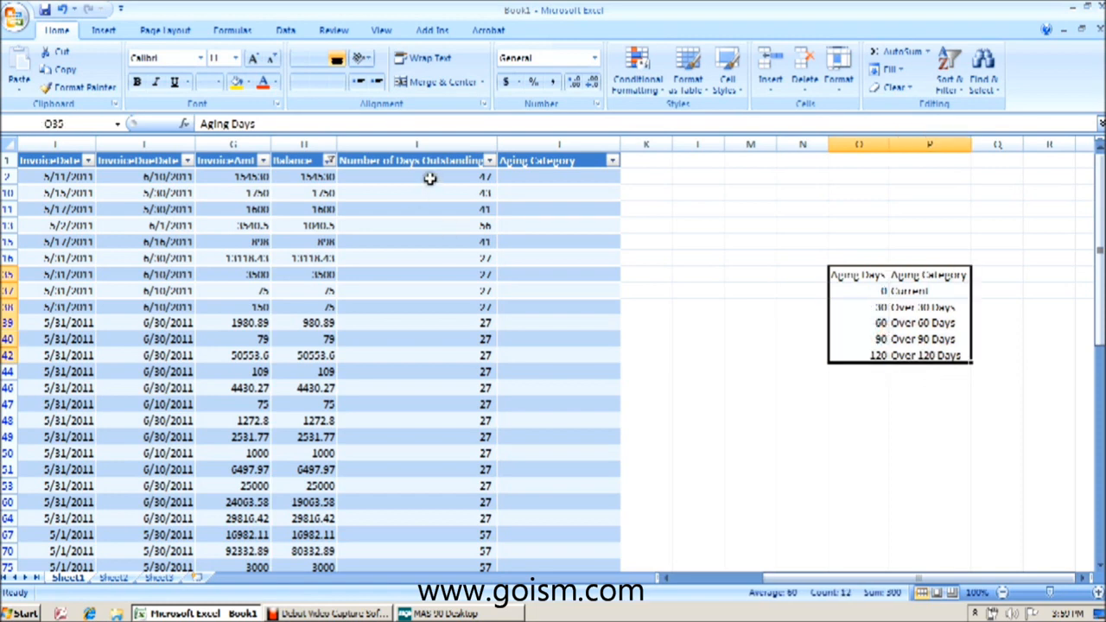
Start a VLOOKUP formula in J2 with the row's Number of Days Outstanding as lookup value and O37:P42 as table array.
click(545, 178)
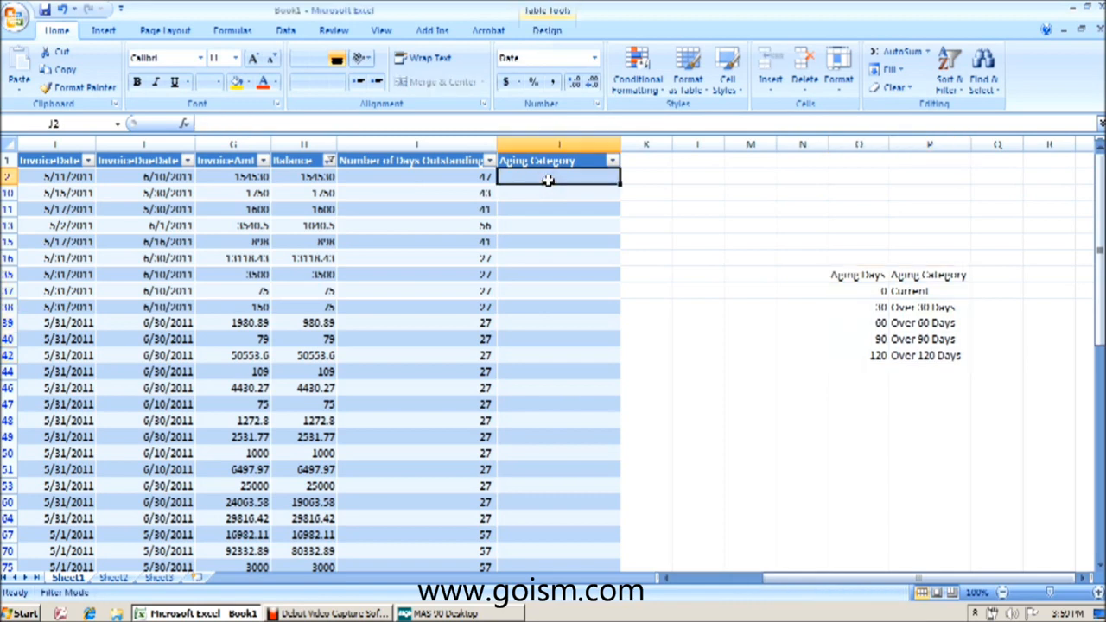
text(=)
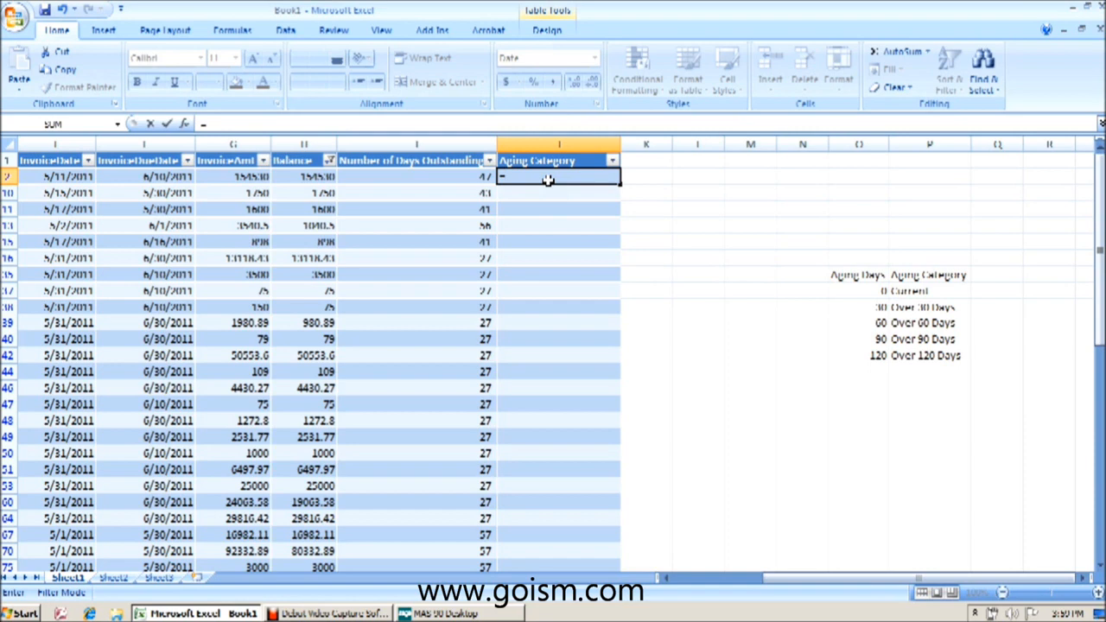
text(vlooku)
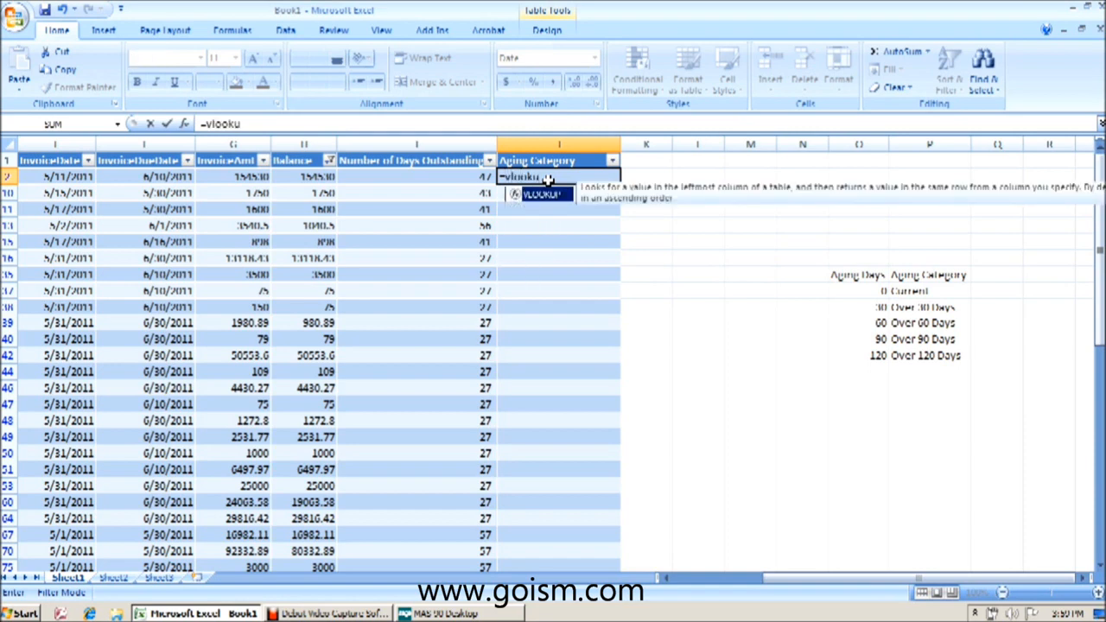
text(p()
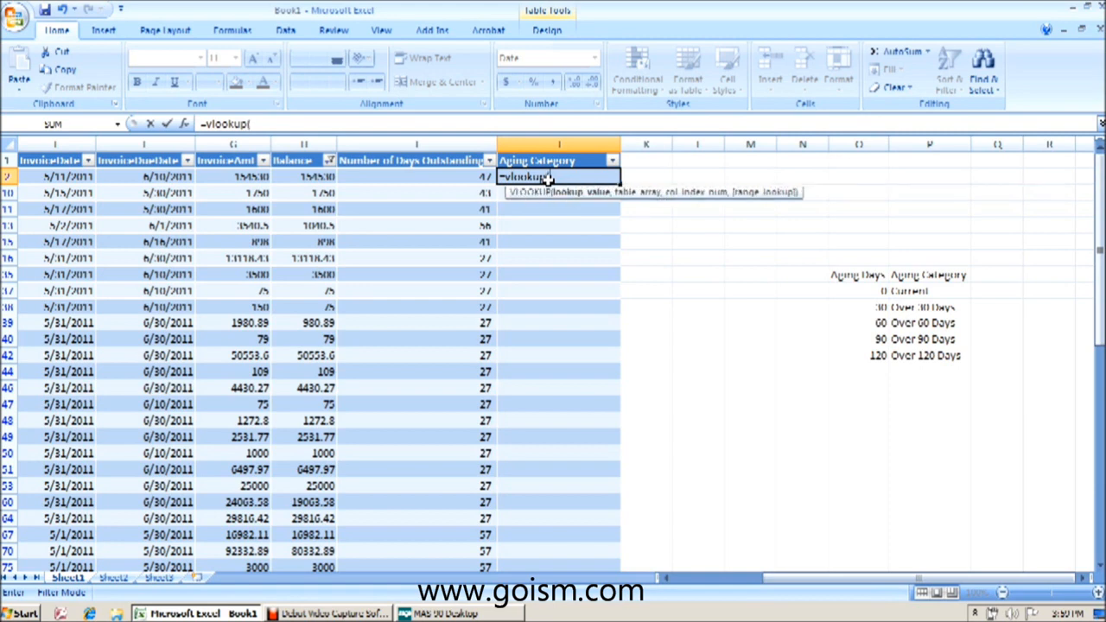
click(459, 176)
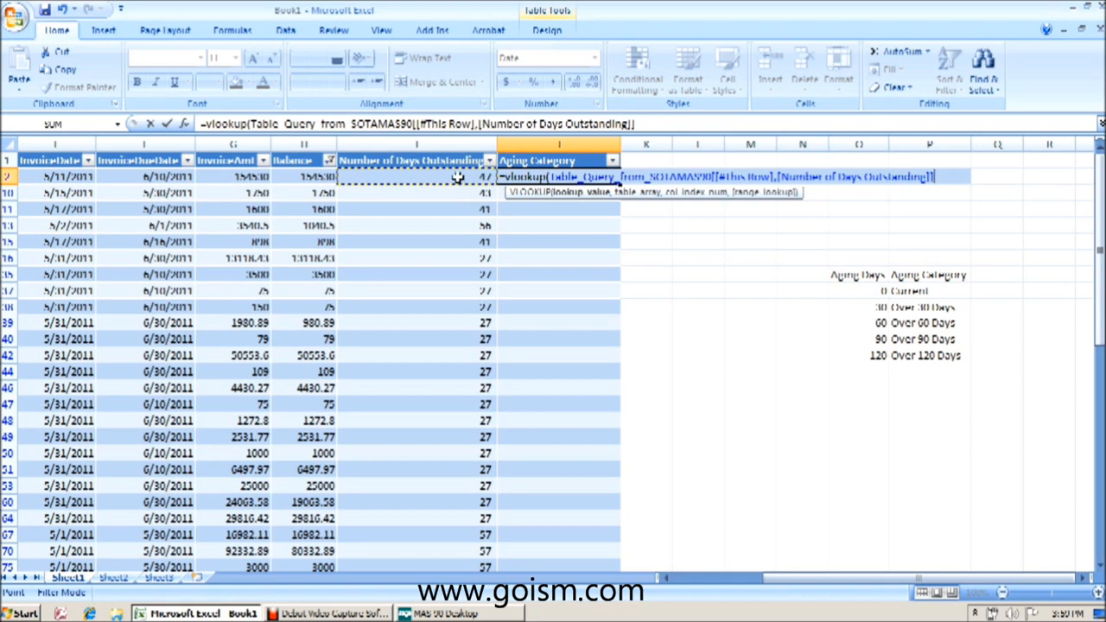
text(,)
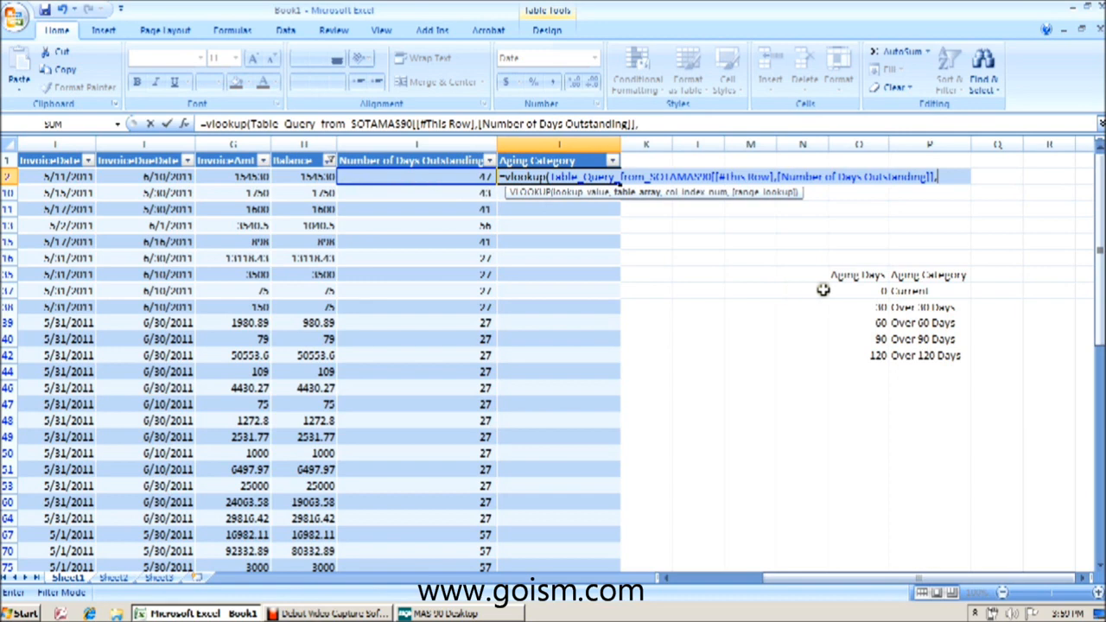
drag(863, 290, 897, 357)
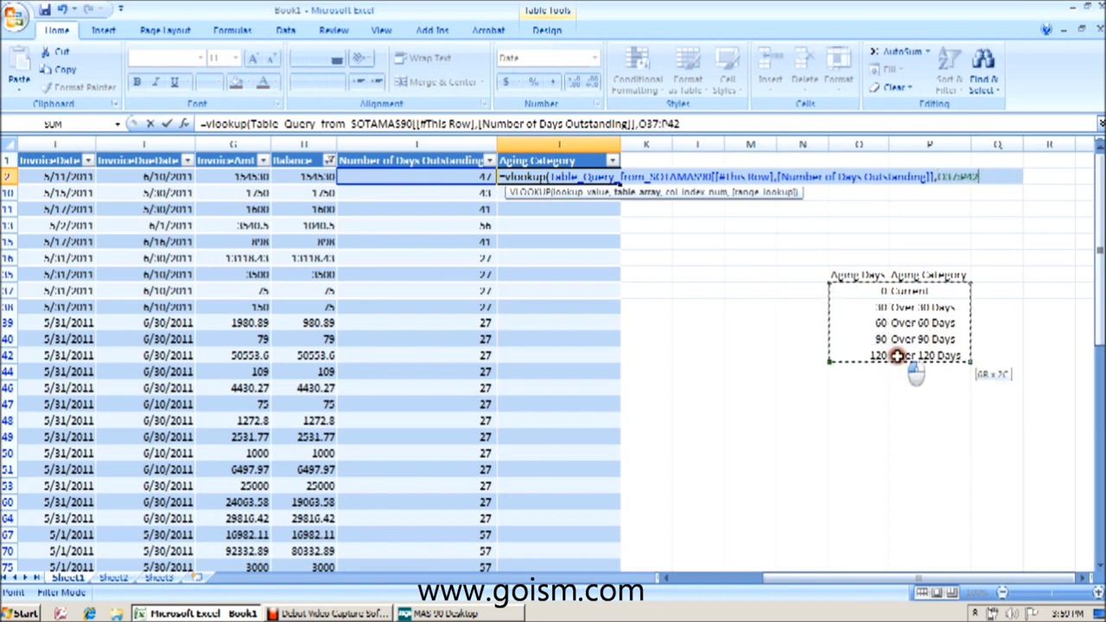
Make the VLOOKUP table array reference absolute as $O$37:$P$42.
click(646, 123)
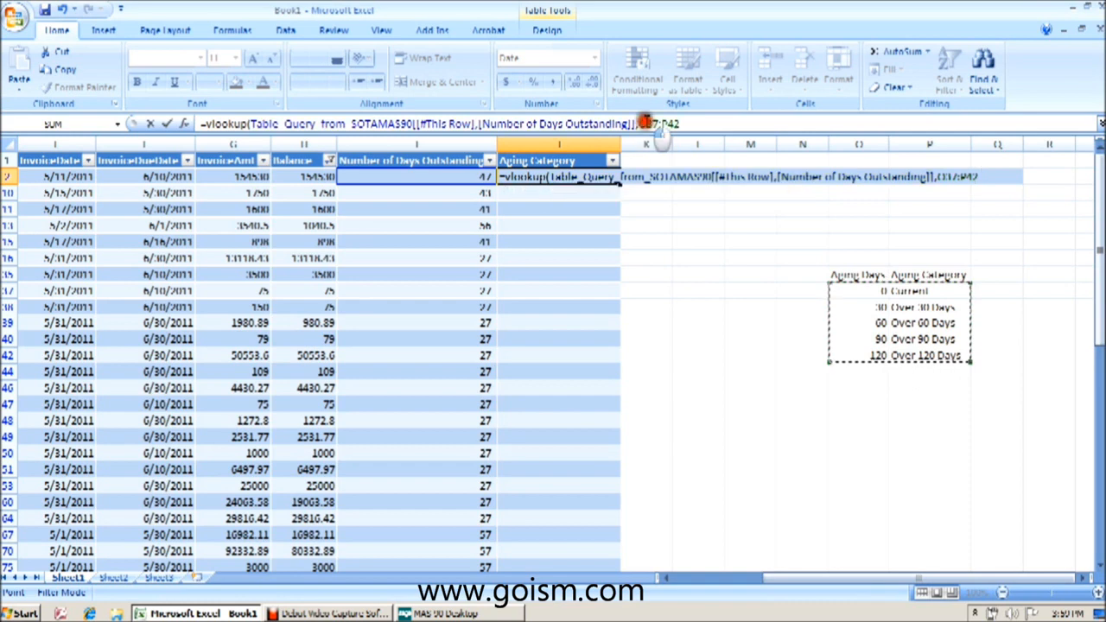
drag(640, 123, 679, 123)
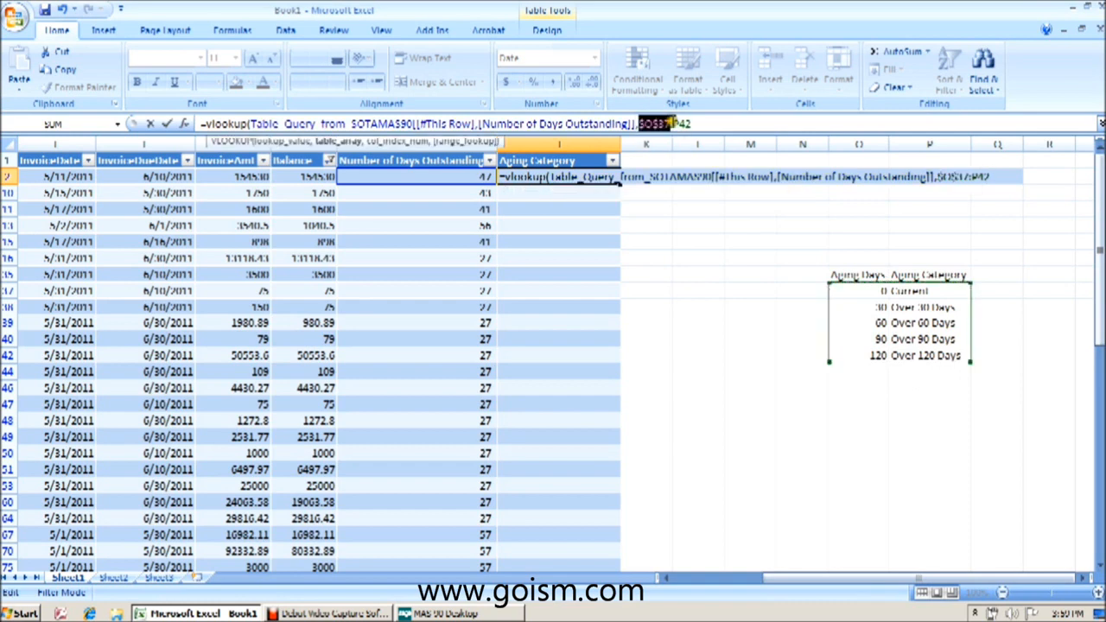
key(F4)
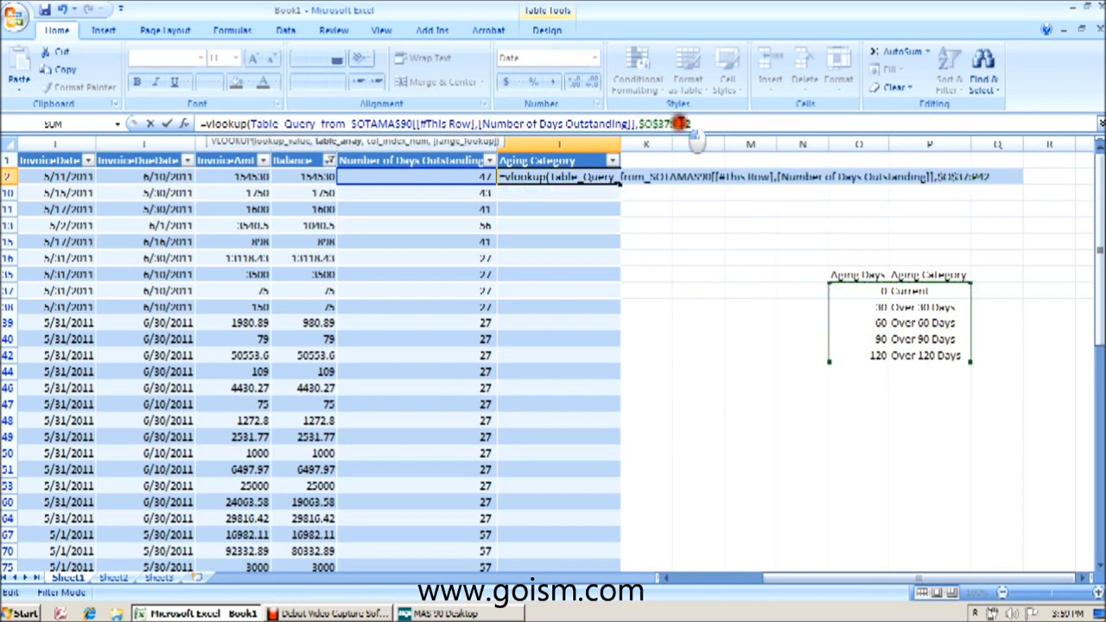
drag(698, 123, 672, 123)
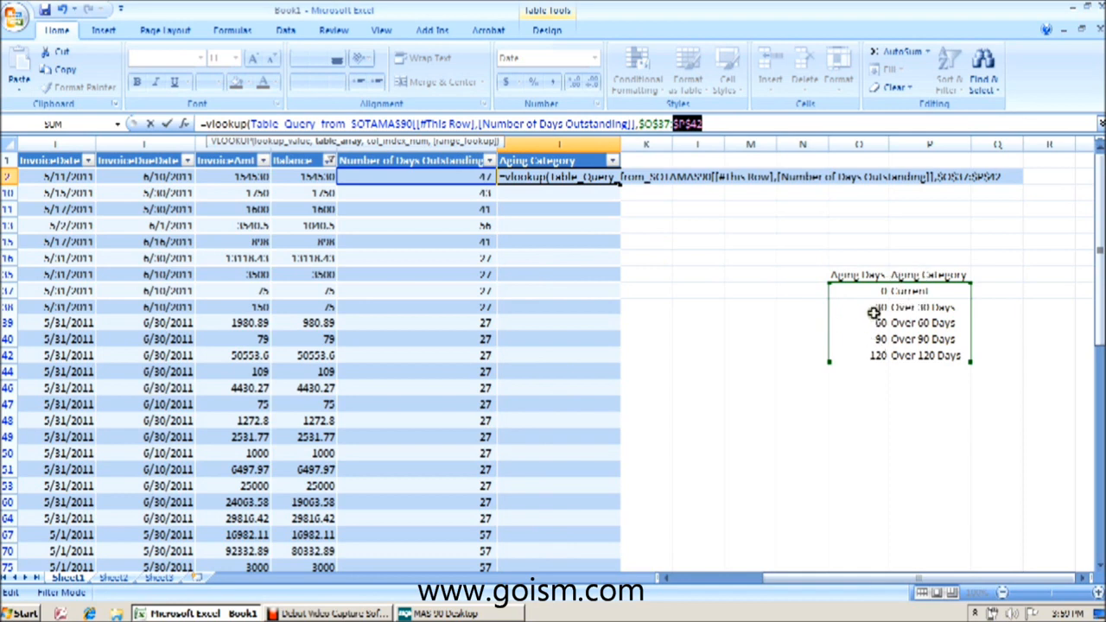
Complete the VLOOKUP formula in J2 with column index 2 and range lookup TRUE, and enter it for the Aging Category column.
click(726, 124)
text(,)
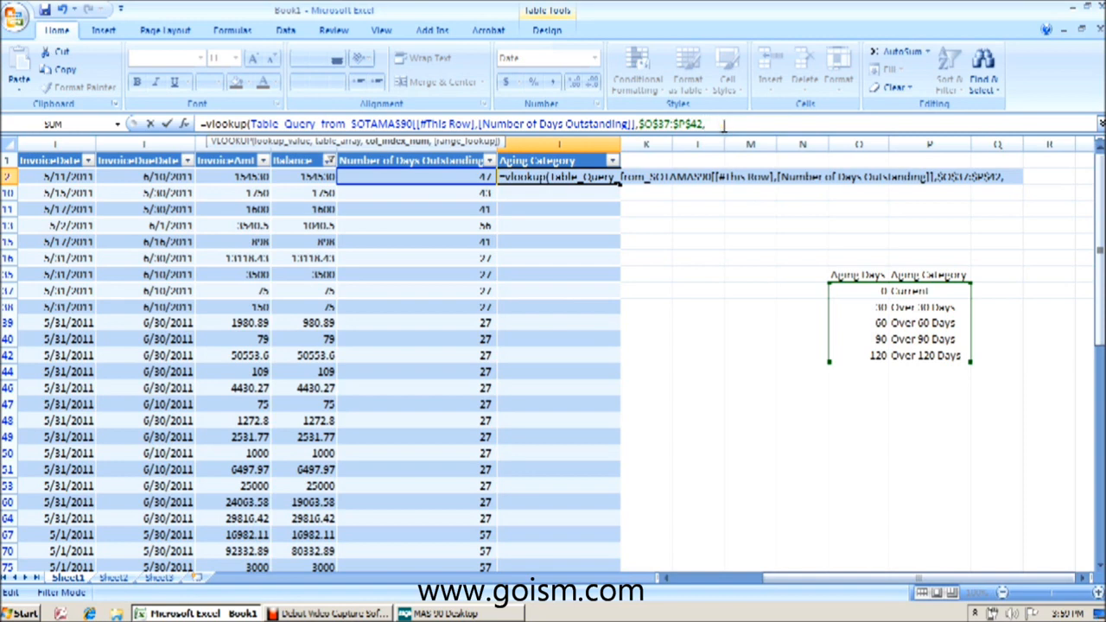
text(2)
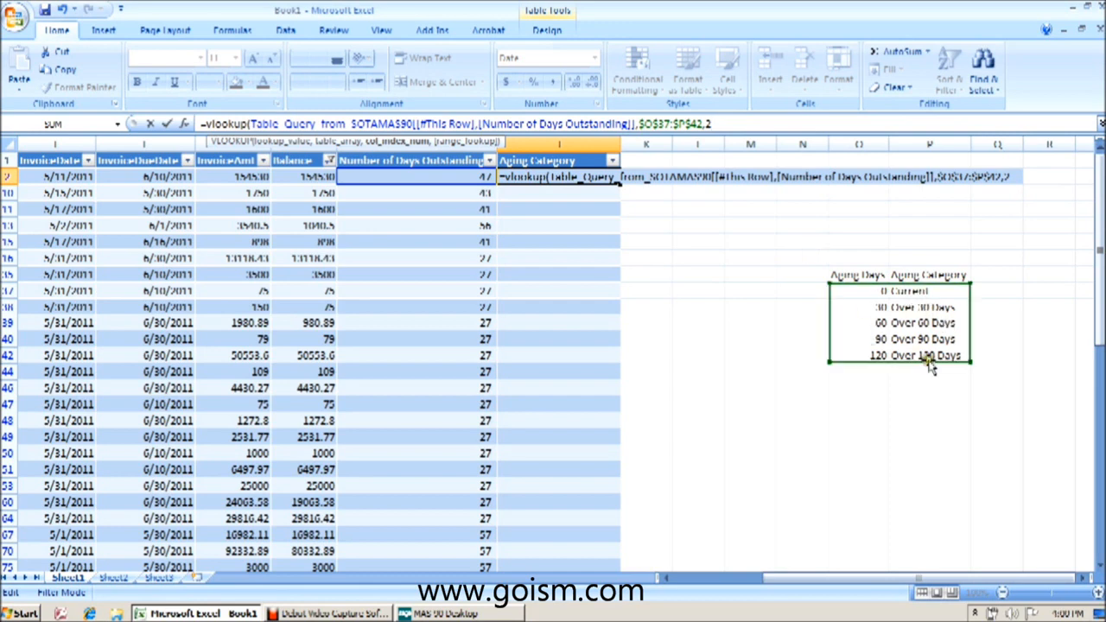
text(,)
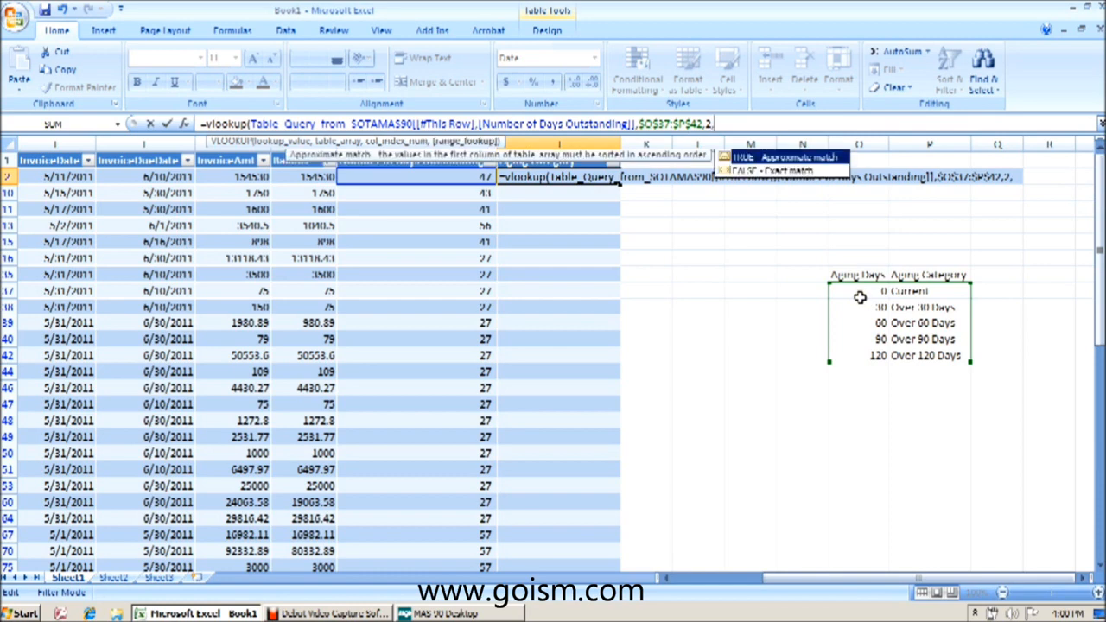
text(true)
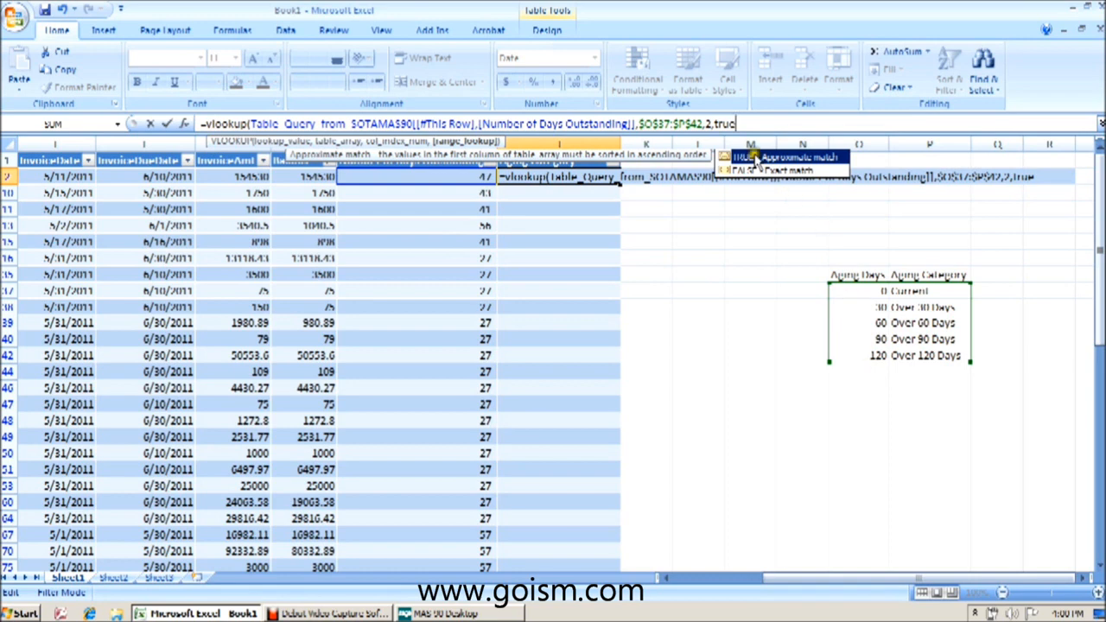
text())
key(Return)
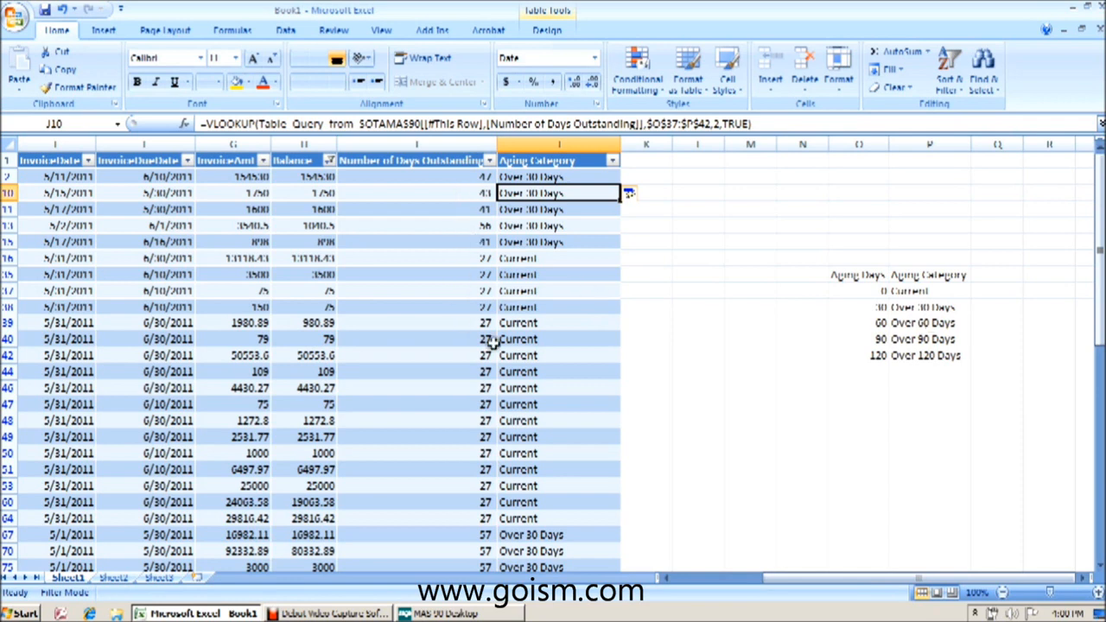
scroll(526, 353, down, 3)
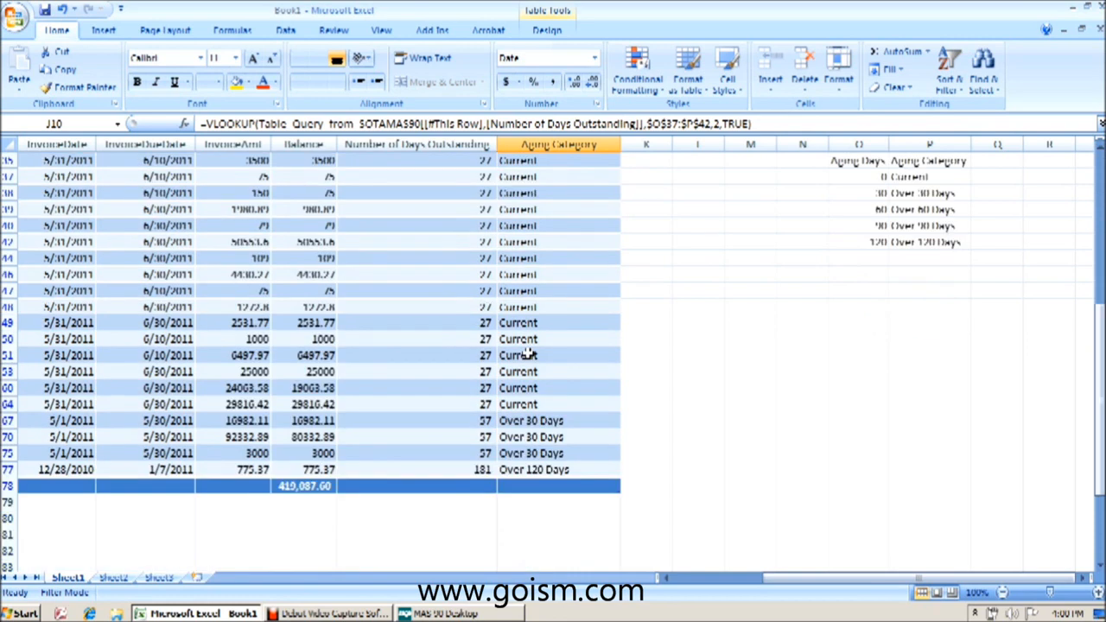
scroll(529, 354, up, 3)
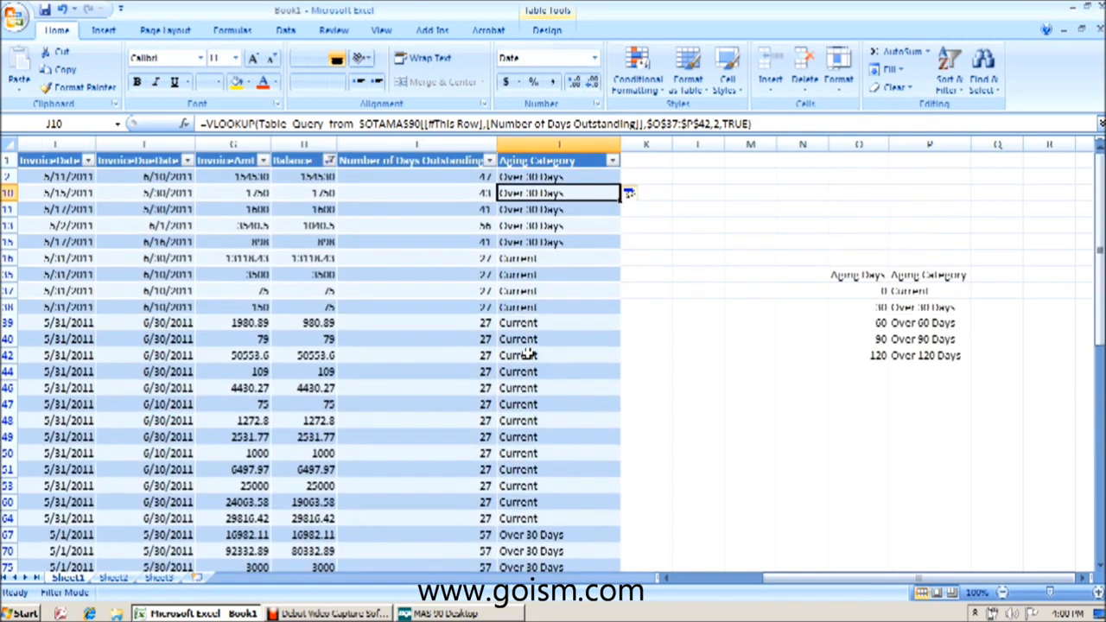